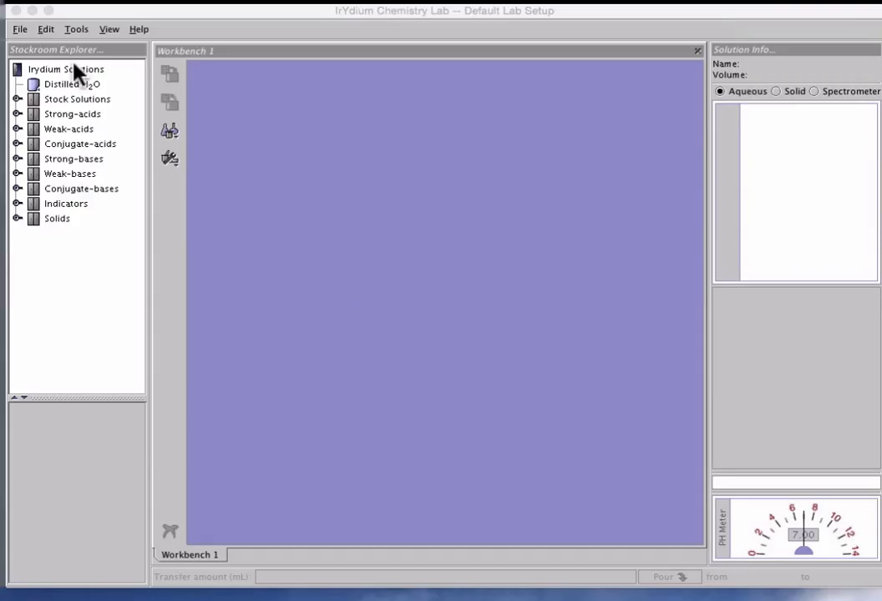
# Load the "Making Solutions from solids" homework from the Molarity and Density problems
pyautogui.click(22, 30)
pyautogui.click(21, 29)
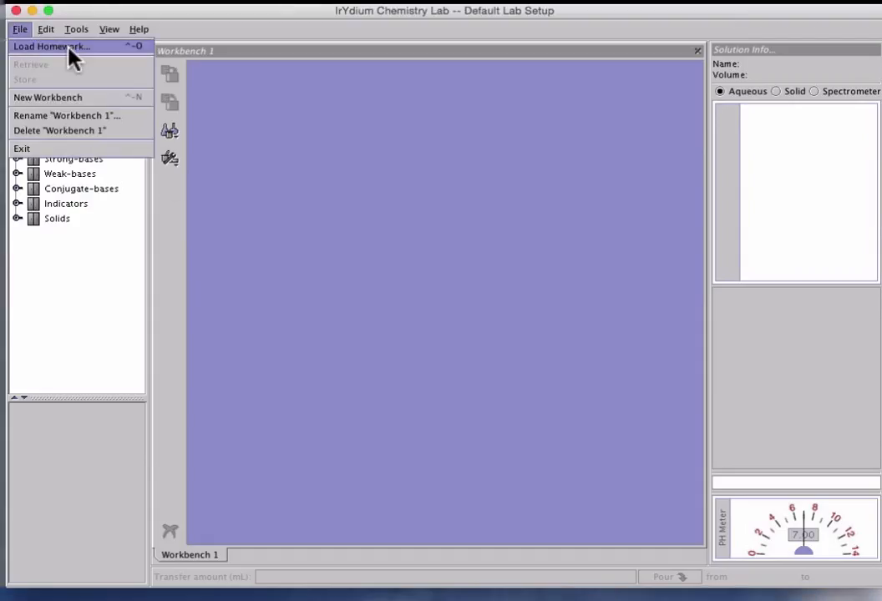
pyautogui.click(109, 50)
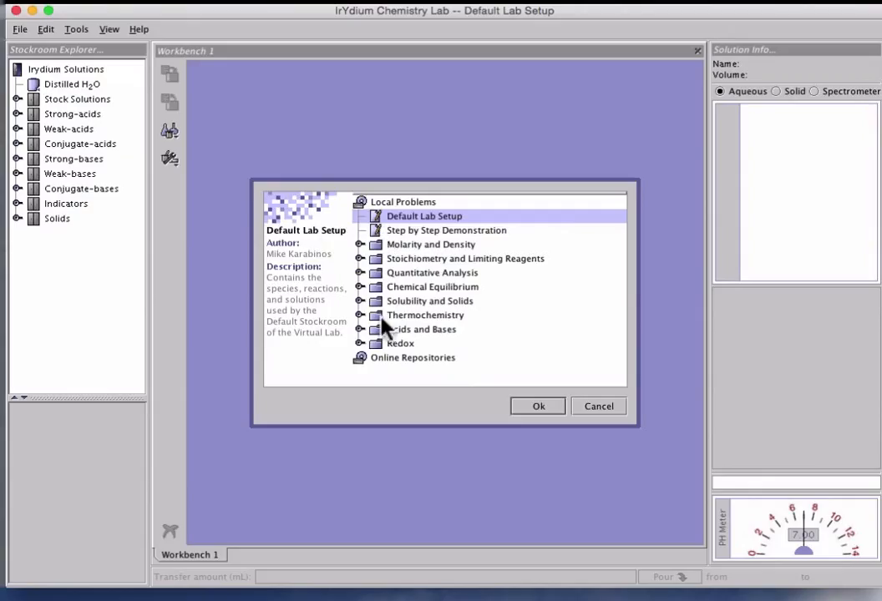
pyautogui.doubleClick(379, 246)
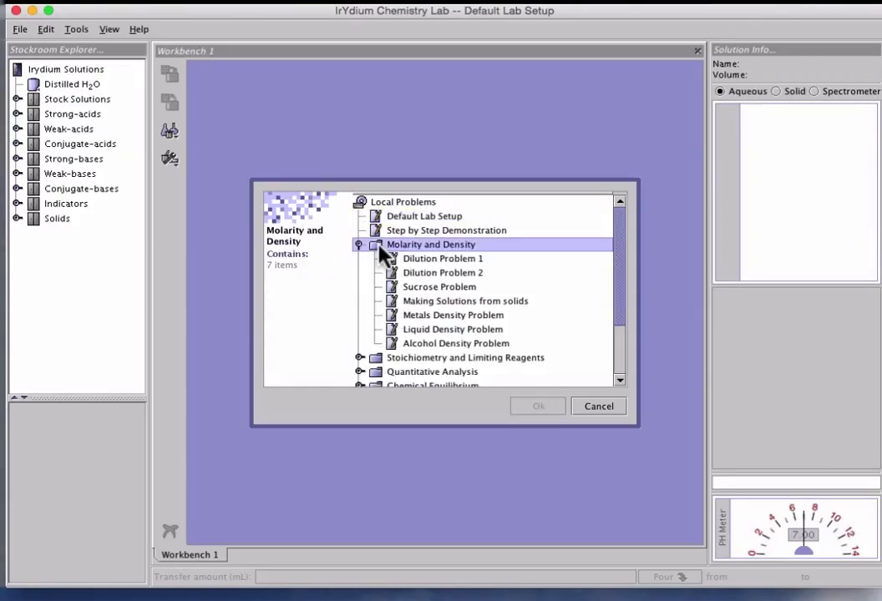
pyautogui.click(395, 302)
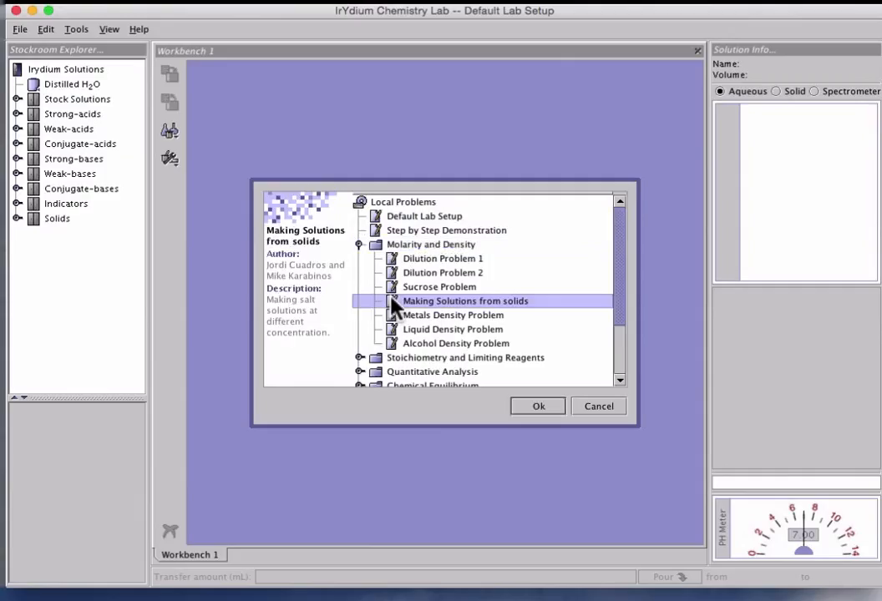
pyautogui.doubleClick(395, 303)
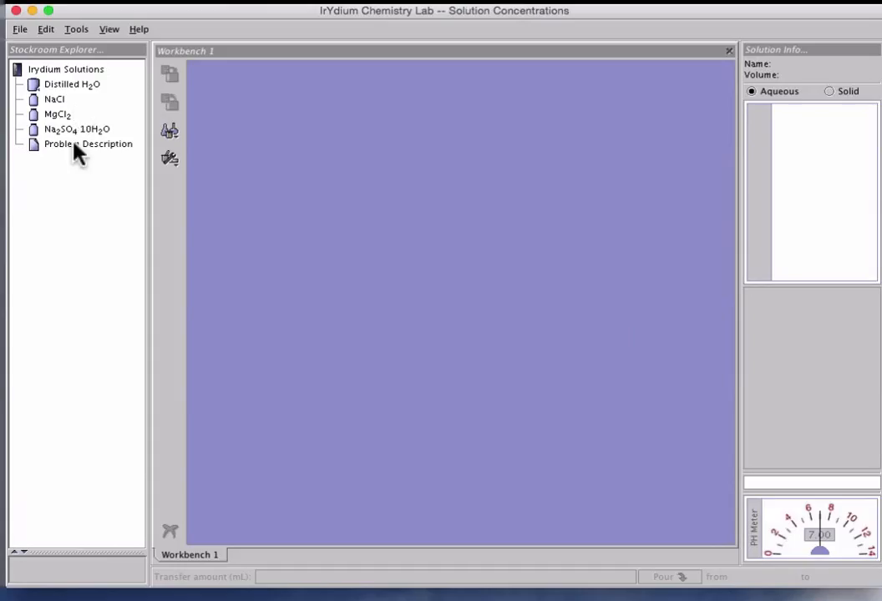
# Open the problem description and highlight problem 1, on 100 ml of 1.0 M sodium cation solution using sodium chloride
pyautogui.doubleClick(34, 148)
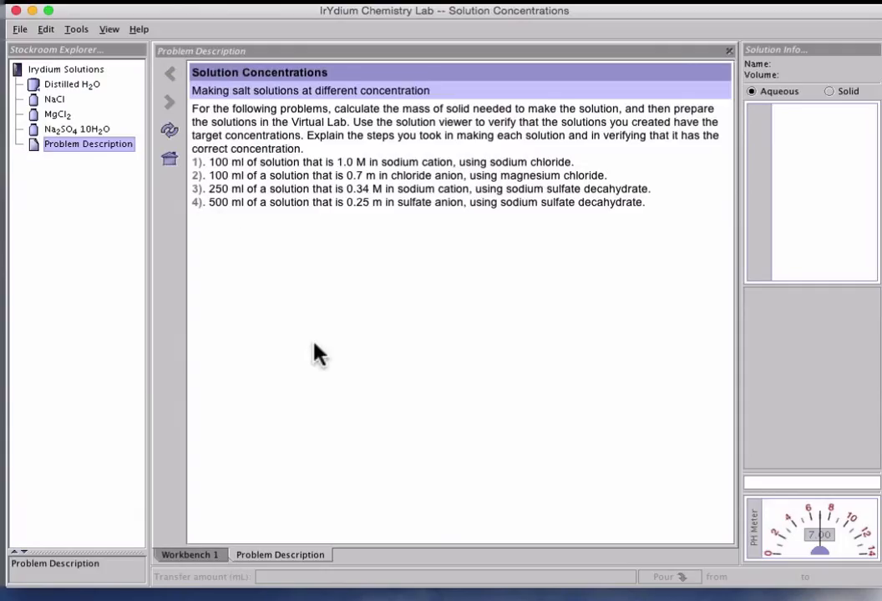
pyautogui.moveTo(213, 162); pyautogui.dragTo(543, 238)
pyautogui.click(454, 280)
pyautogui.moveTo(209, 163); pyautogui.dragTo(583, 168)
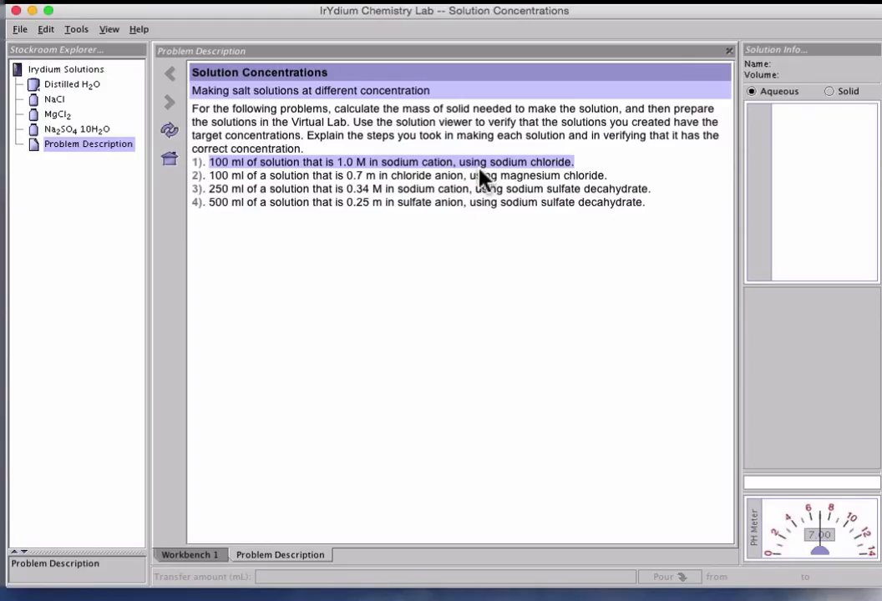
# Add the NaCl bottle, the distilled H2O container and a scale to Workbench 1
pyautogui.click(197, 557)
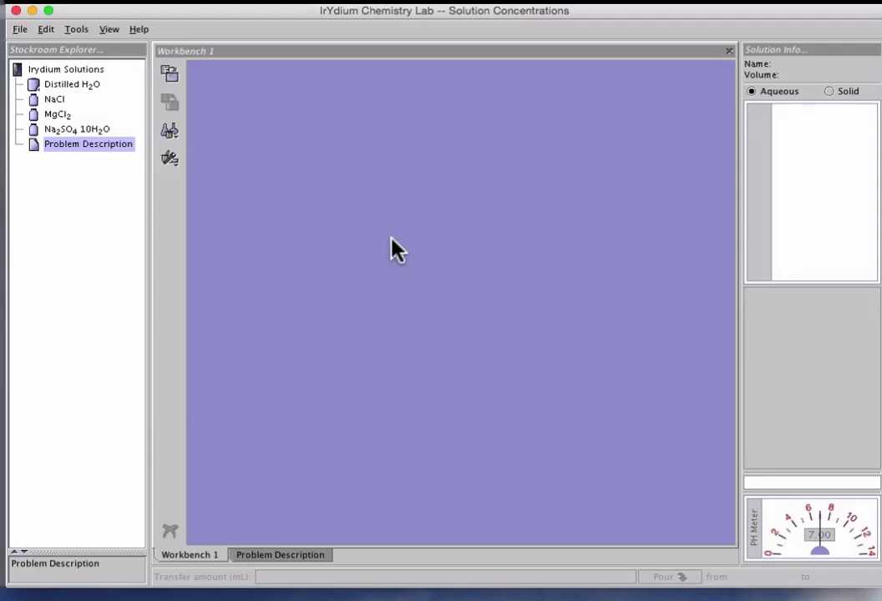
pyautogui.doubleClick(35, 101)
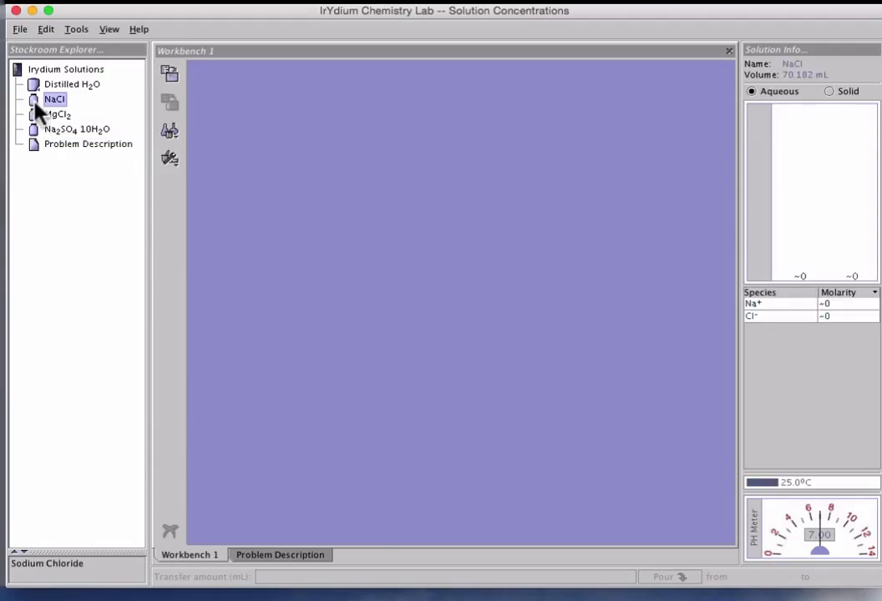
pyautogui.doubleClick(35, 86)
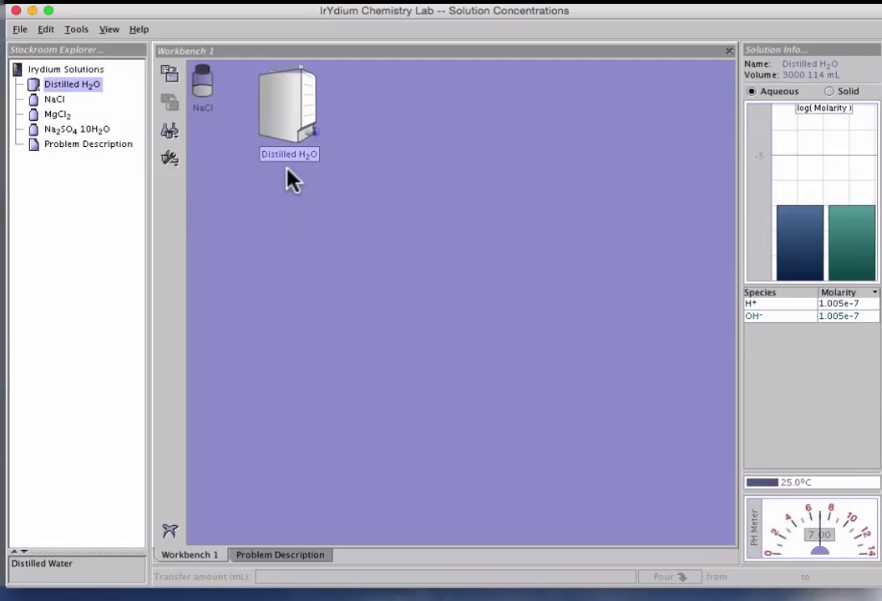
pyautogui.click(177, 171)
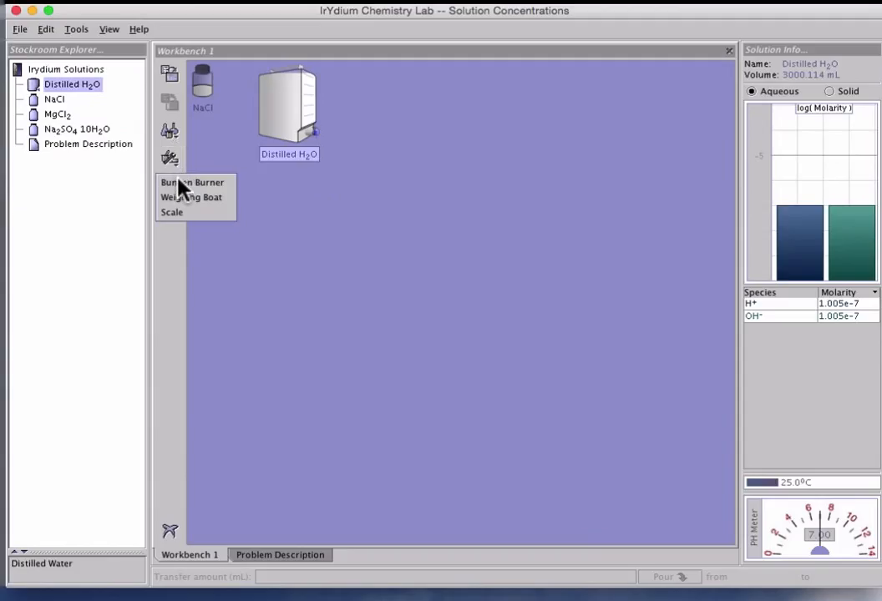
pyautogui.click(191, 218)
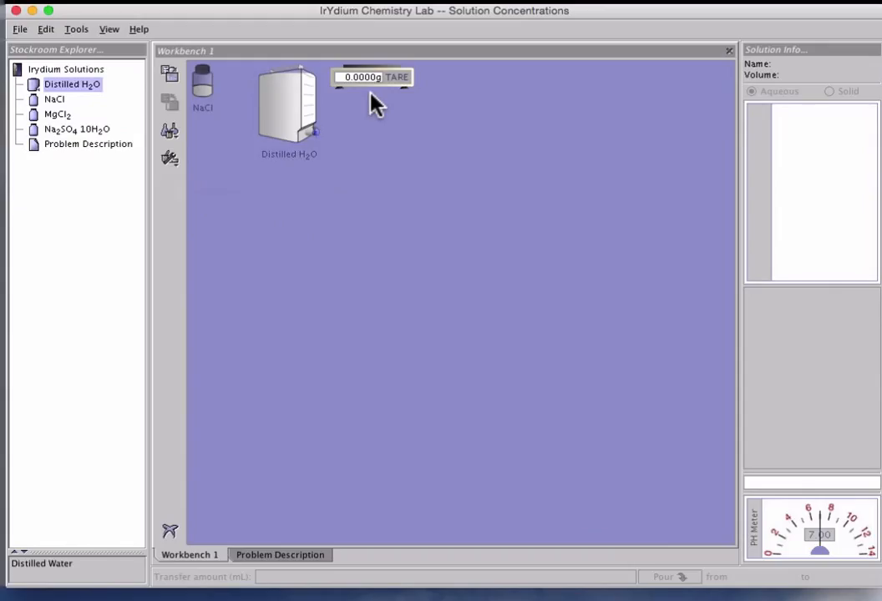
# Add a 250mL Erlenmeyer flask, a 100mL volumetric flask and a 5mL pipet to the workbench
pyautogui.click(170, 131)
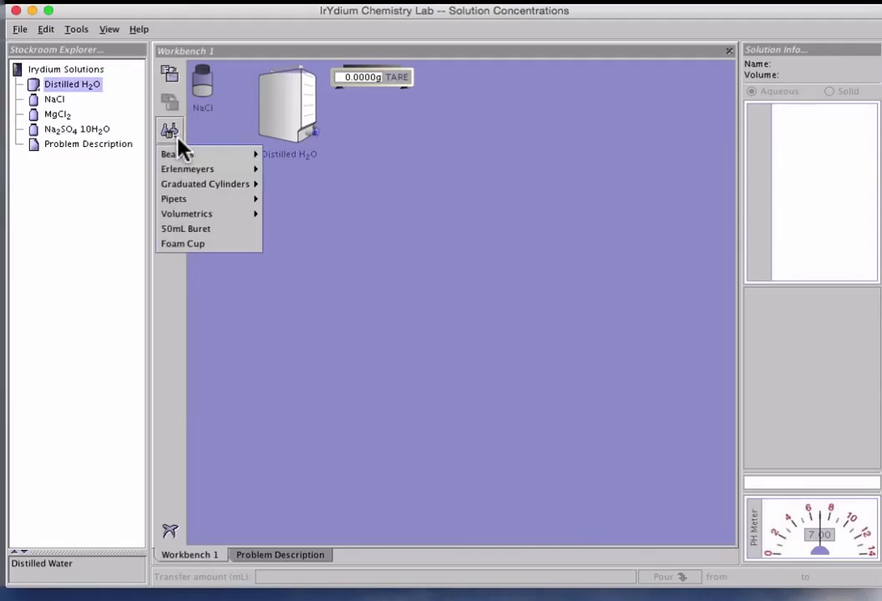
pyautogui.moveTo(187, 170)
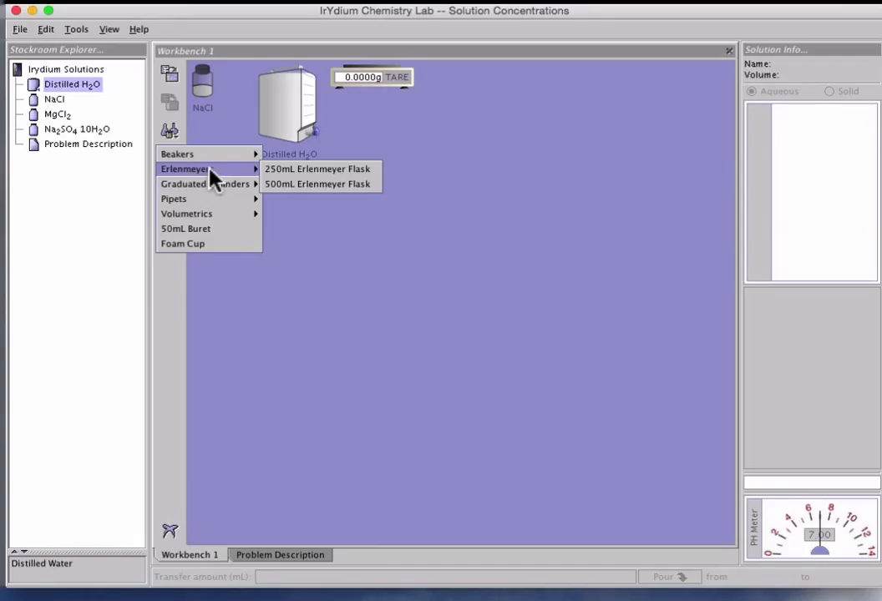
pyautogui.click(299, 170)
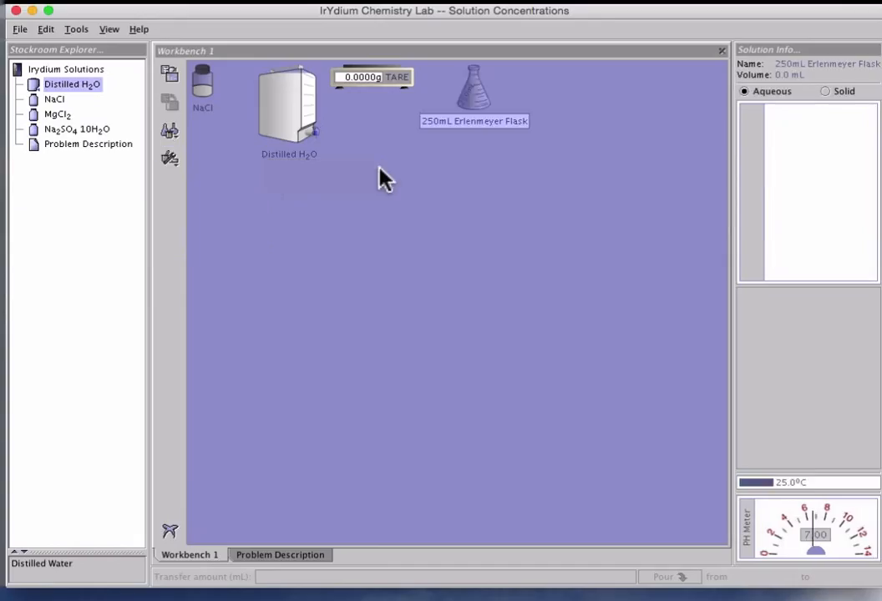
pyautogui.click(170, 131)
pyautogui.moveTo(192, 217)
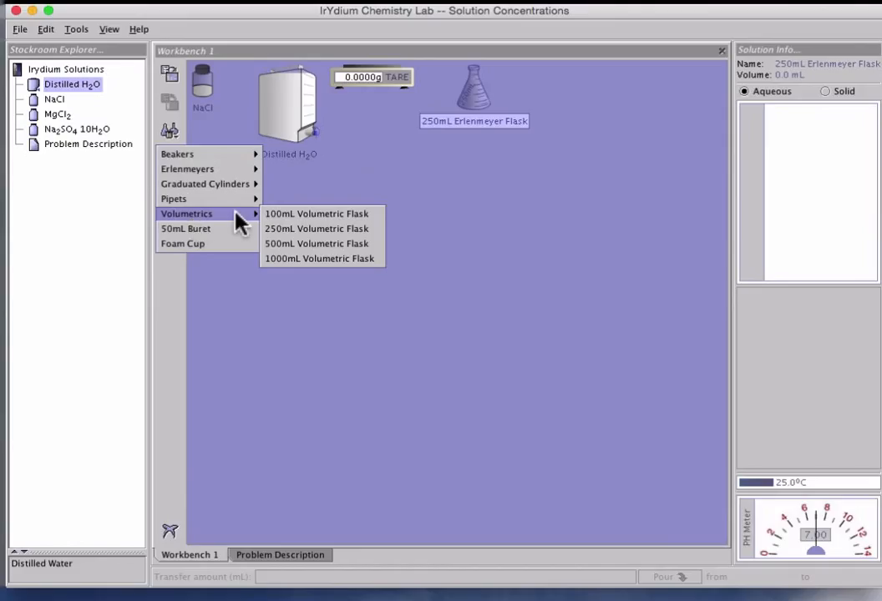
pyautogui.click(305, 216)
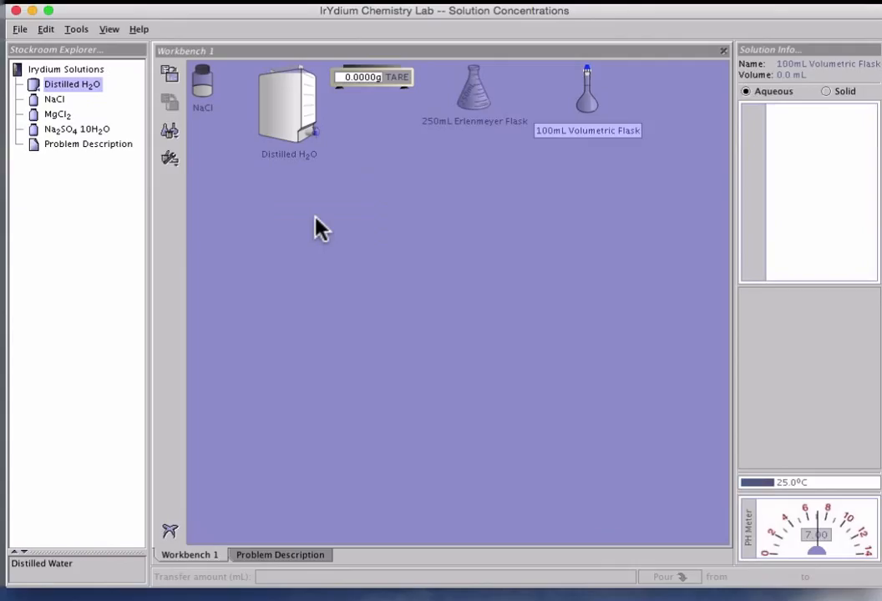
pyautogui.click(171, 131)
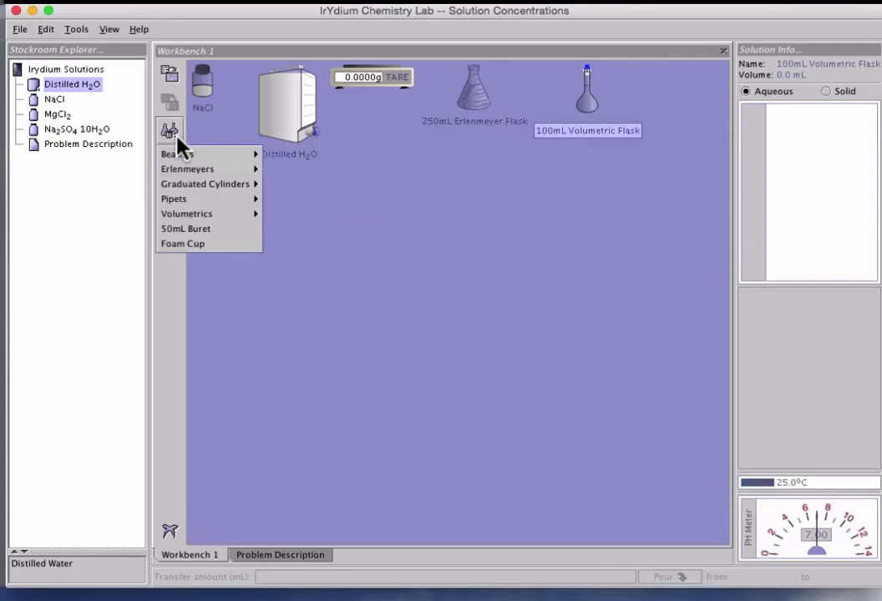
pyautogui.moveTo(203, 204)
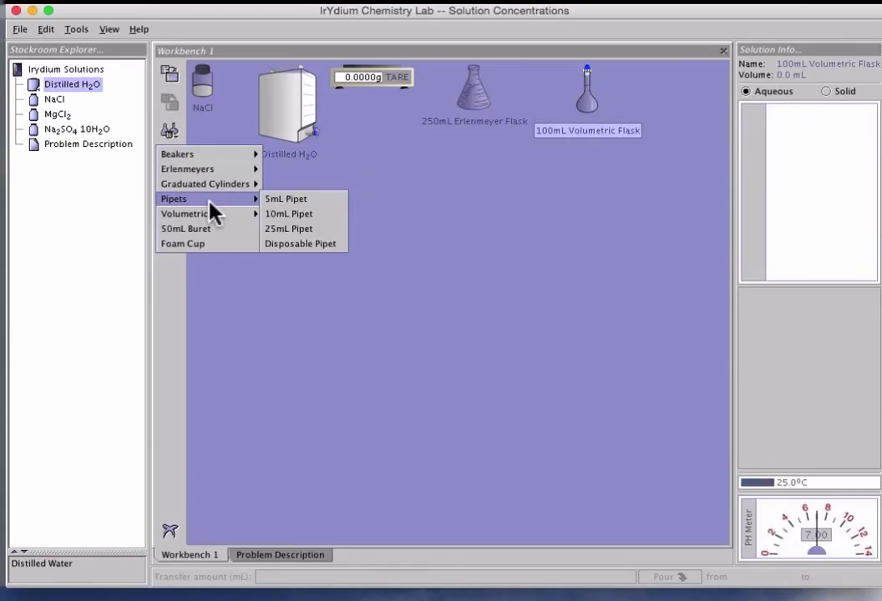
pyautogui.click(314, 203)
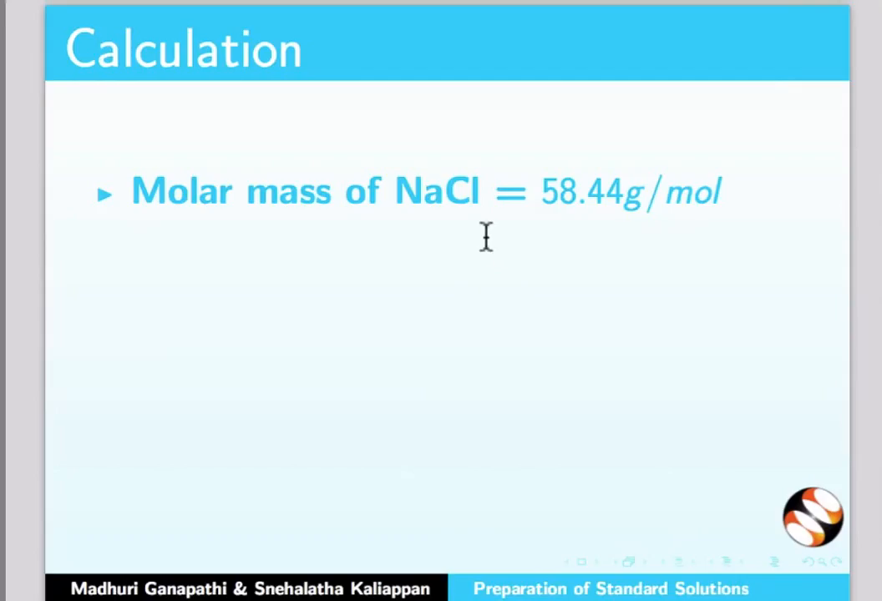
pyautogui.press('pagedown')
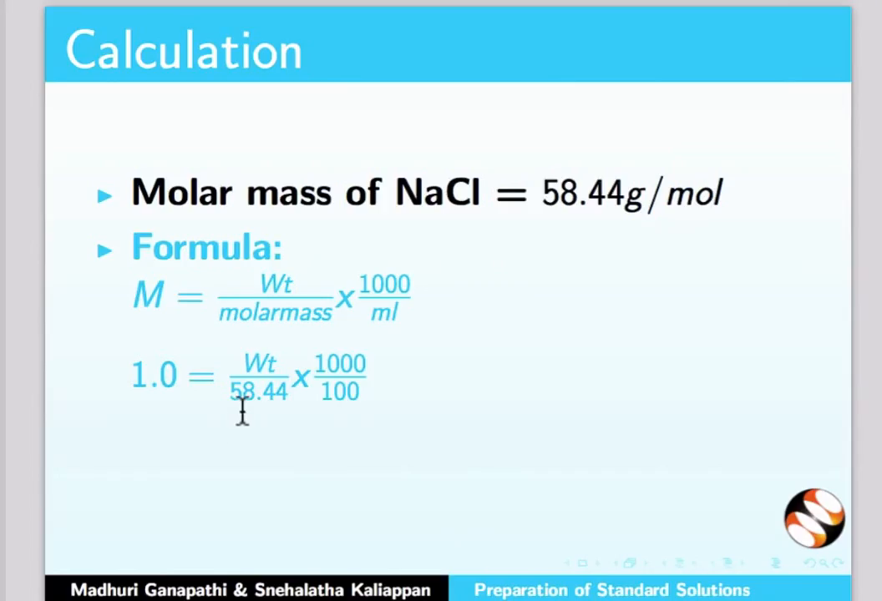
pyautogui.press('pagedown')
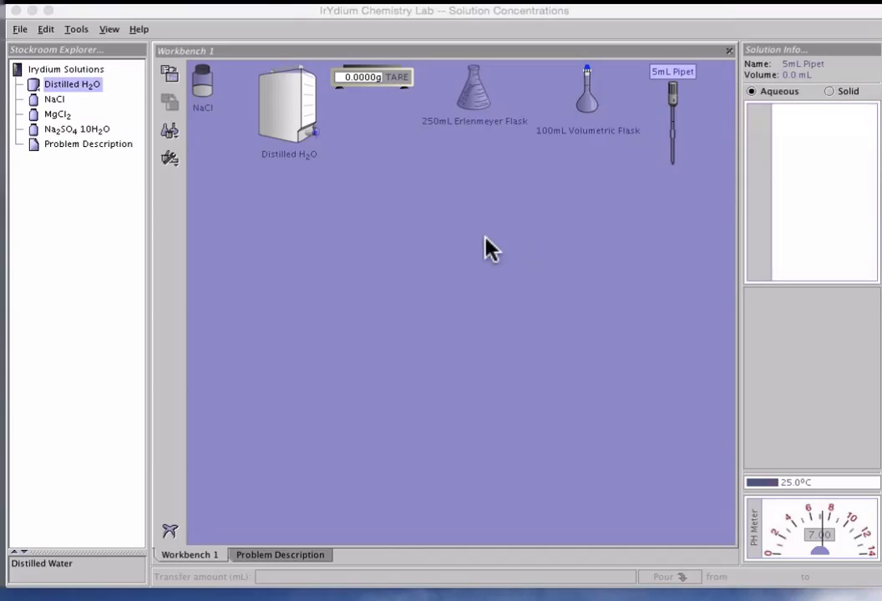
# Place the 250mL Erlenmeyer flask on the scale in the middle of the workbench and tare it
pyautogui.moveTo(378, 91); pyautogui.dragTo(419, 359)
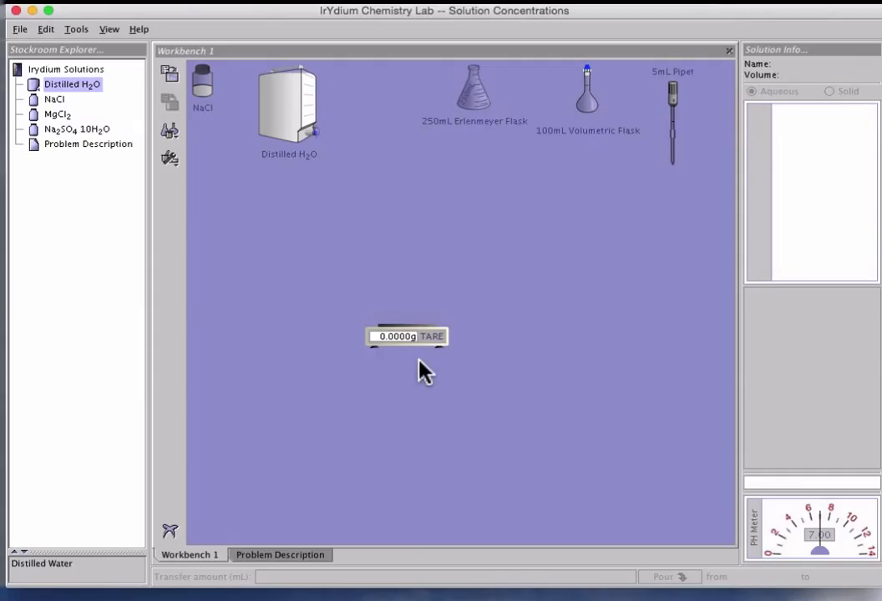
pyautogui.click(475, 90)
pyautogui.moveTo(476, 87); pyautogui.dragTo(408, 308)
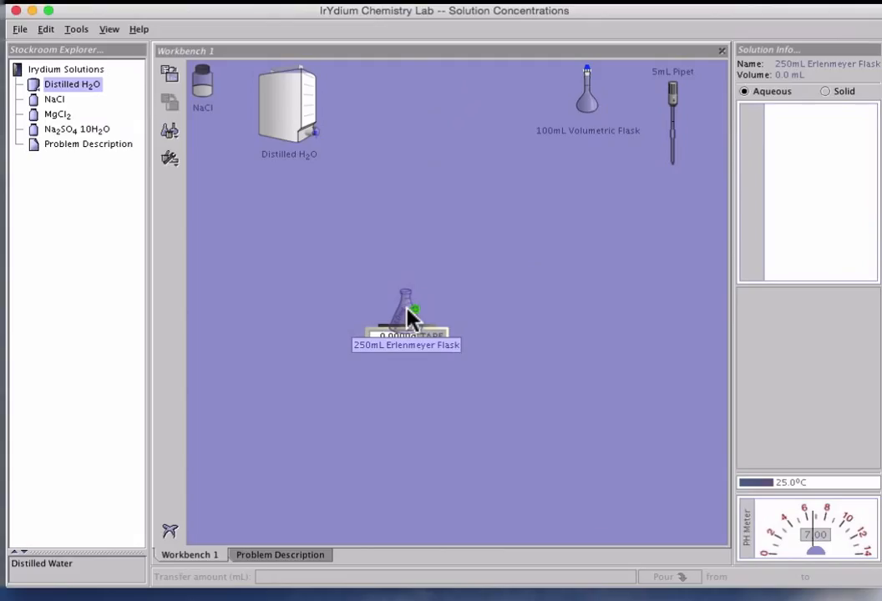
pyautogui.moveTo(409, 317); pyautogui.dragTo(409, 318)
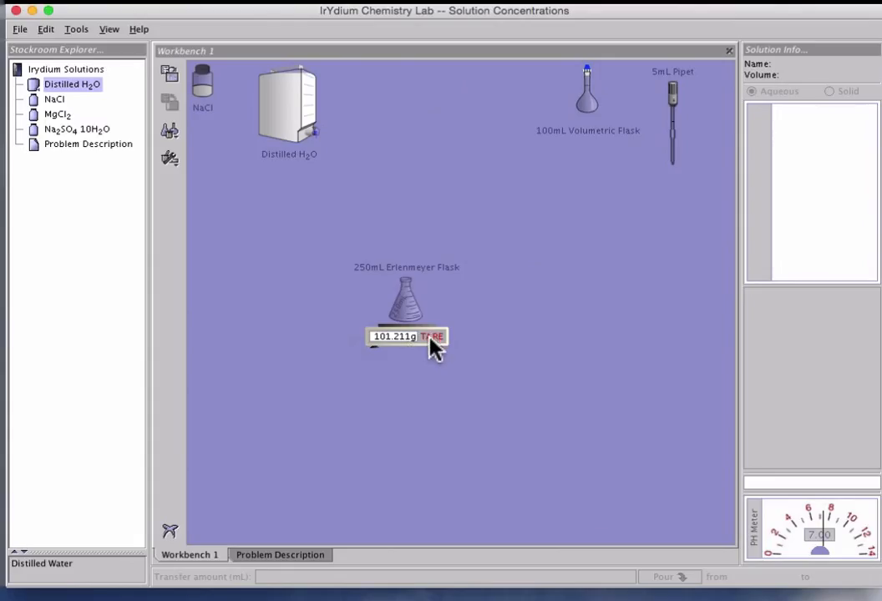
pyautogui.click(432, 338)
# Pour 5.844 g of NaCl from its bottle into the Erlenmeyer flask on the scale
pyautogui.click(207, 98)
pyautogui.moveTo(206, 98); pyautogui.dragTo(279, 157)
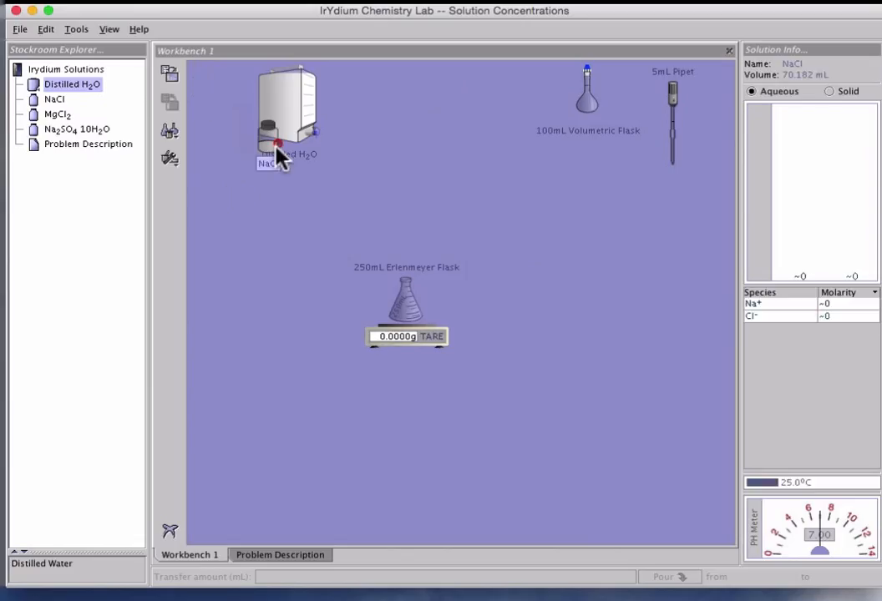
pyautogui.moveTo(410, 257); pyautogui.dragTo(427, 301)
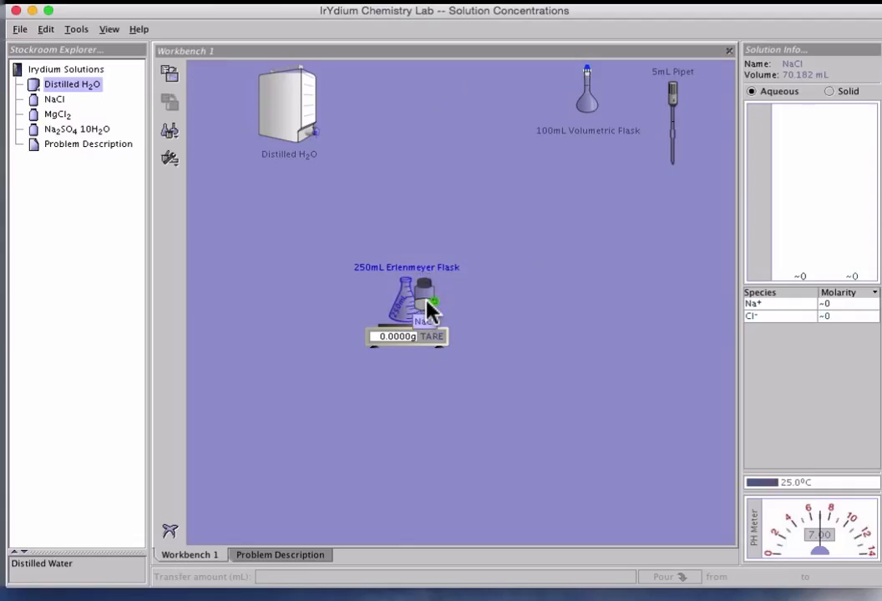
pyautogui.moveTo(429, 311); pyautogui.dragTo(429, 309)
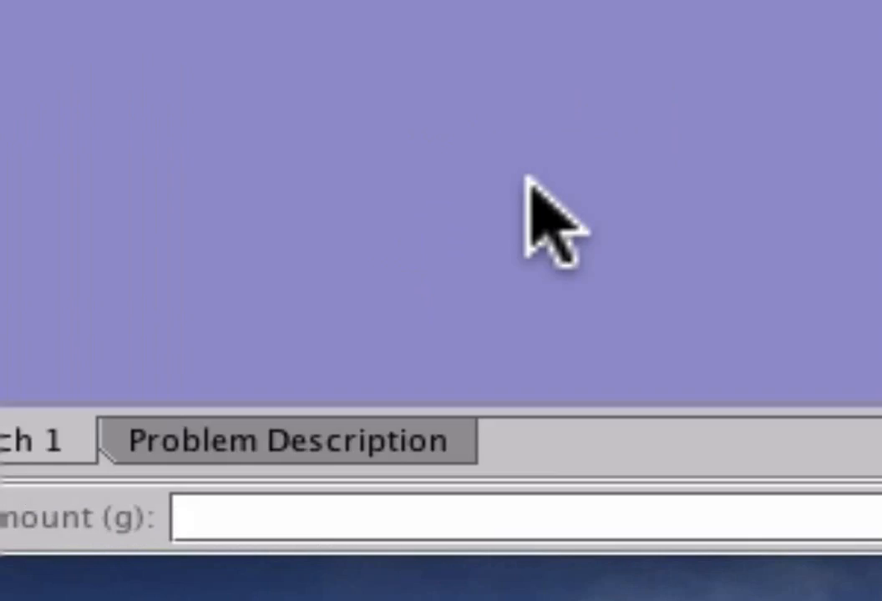
pyautogui.click(358, 521)
pyautogui.write('5.')
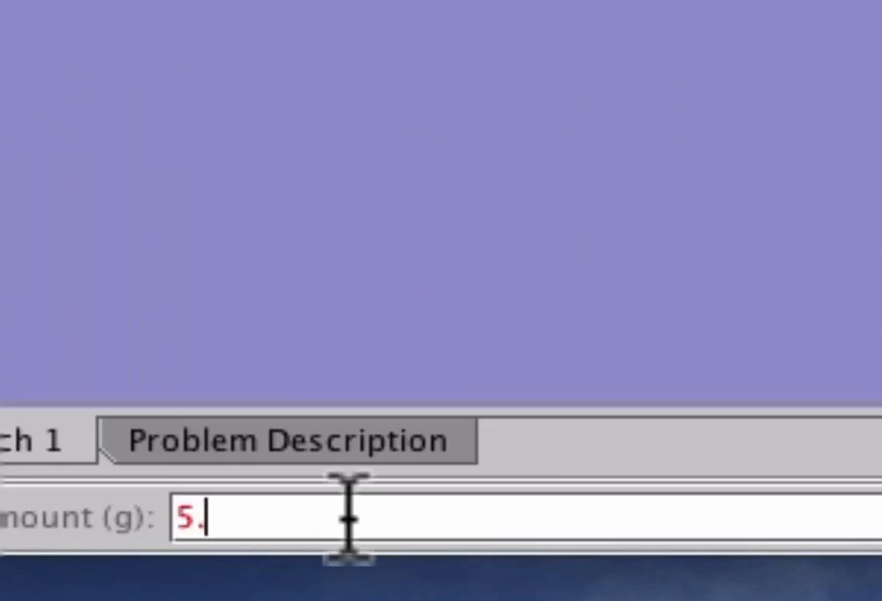
pyautogui.write('844')
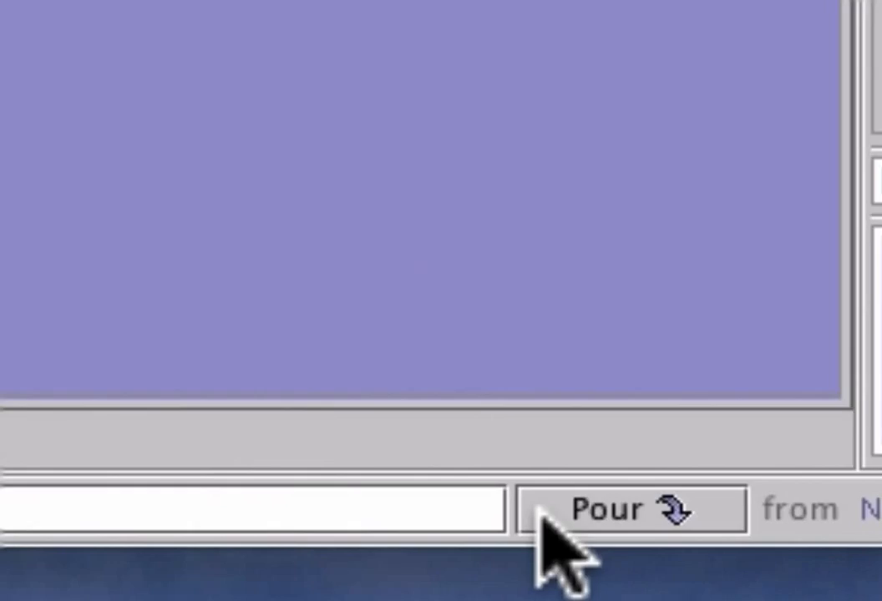
pyautogui.click(541, 511)
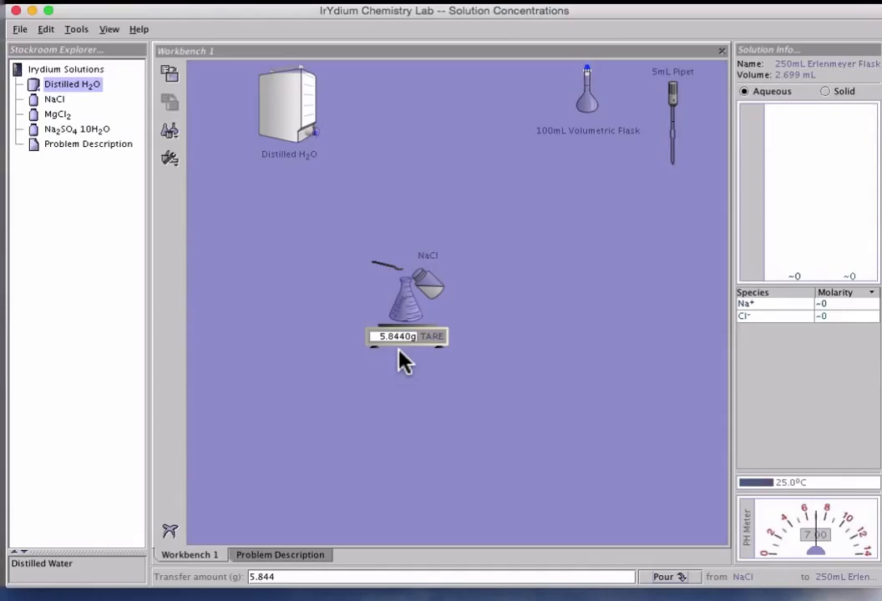
# Move the NaCl bottle back beside the distilled water, and take the Erlenmeyer flask off the scale to clear the scale away
pyautogui.moveTo(426, 292); pyautogui.dragTo(229, 110)
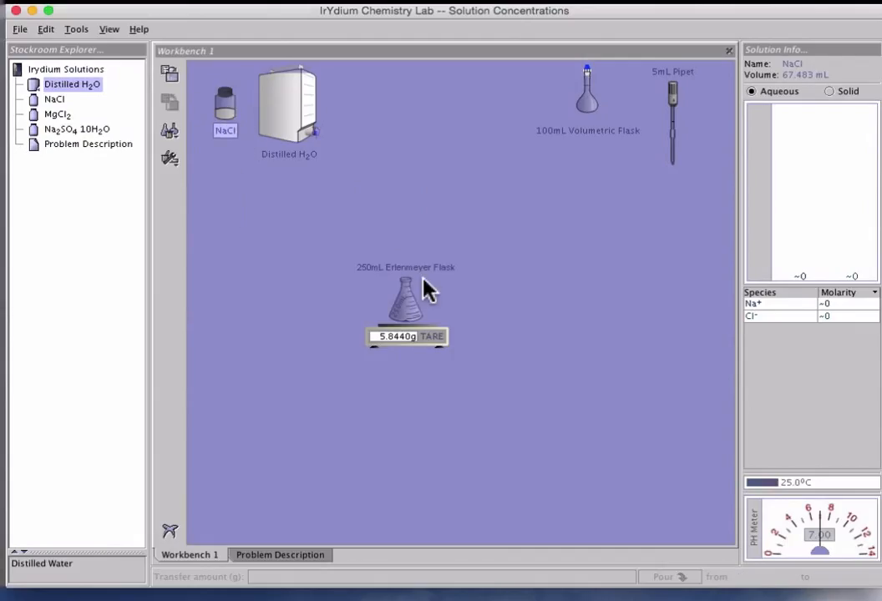
pyautogui.moveTo(406, 301); pyautogui.dragTo(507, 318)
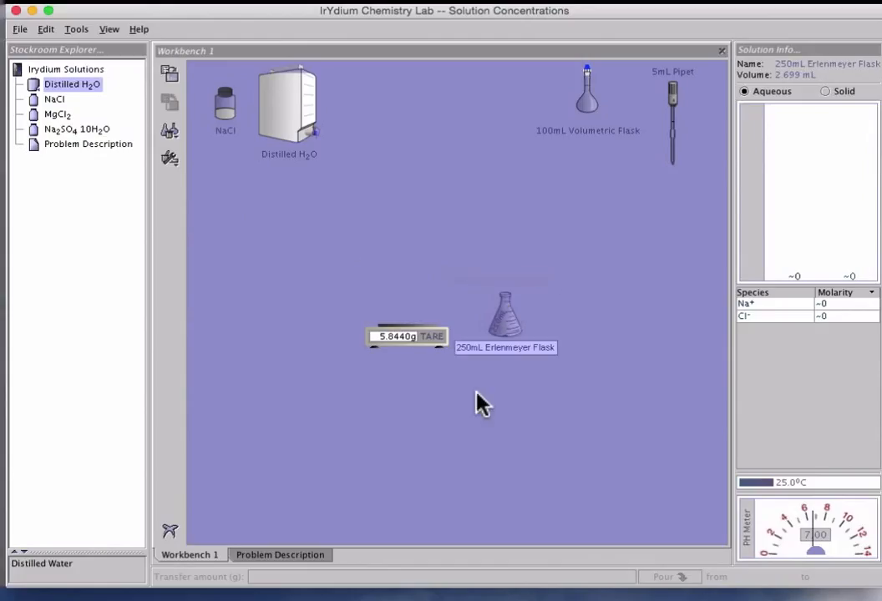
pyautogui.click(410, 335)
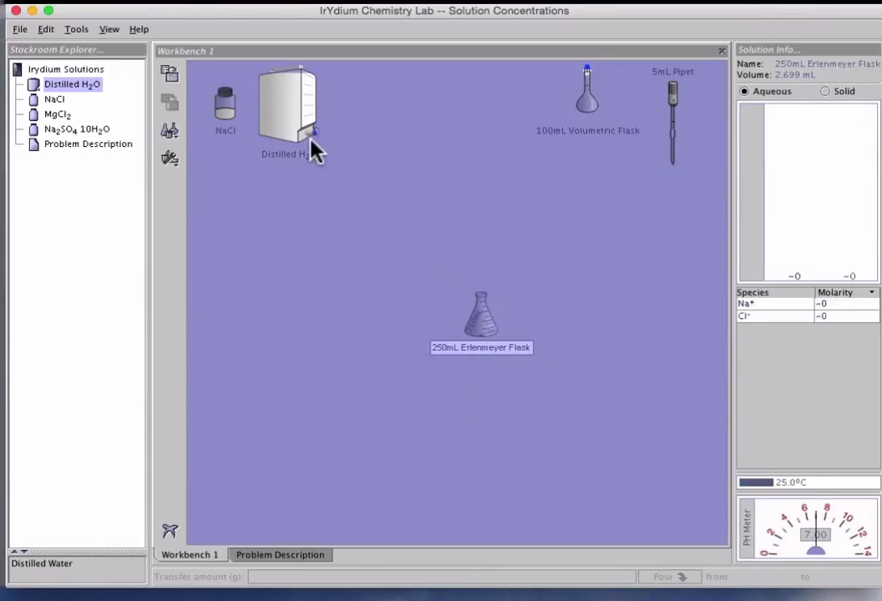
# Pour 90 mL of distilled water into the 250mL Erlenmeyer flask and return the water container beside the NaCl bottle
pyautogui.moveTo(281, 101); pyautogui.dragTo(442, 260)
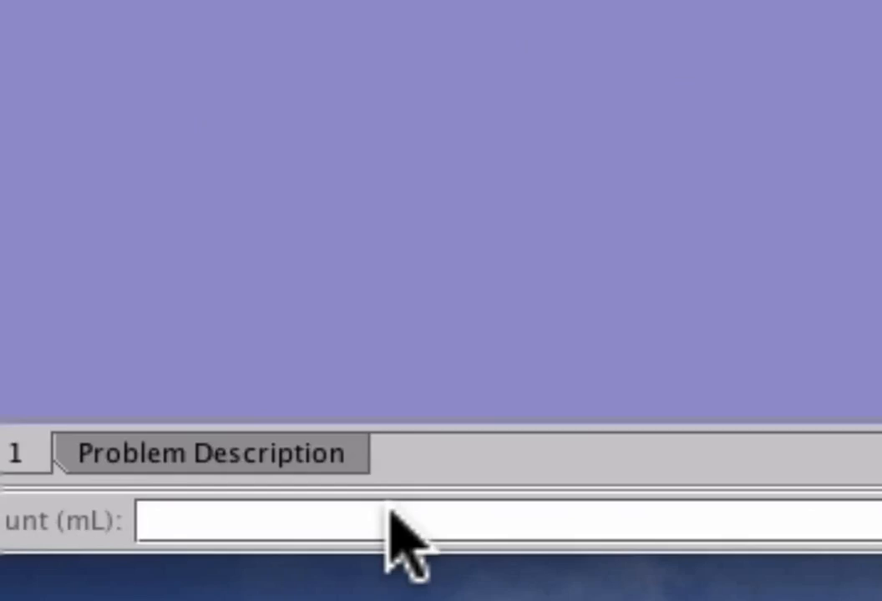
pyautogui.click(338, 575)
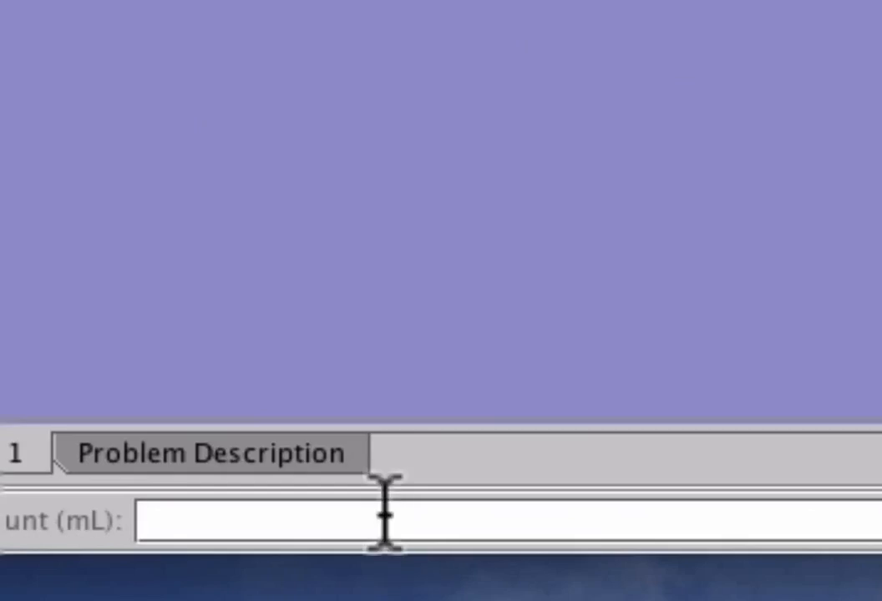
pyautogui.write('90')
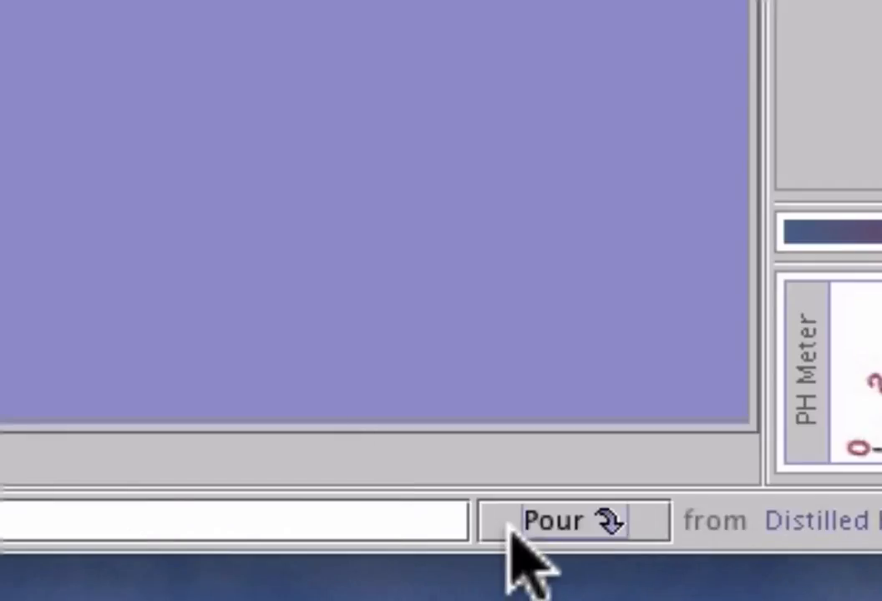
pyautogui.click(508, 527)
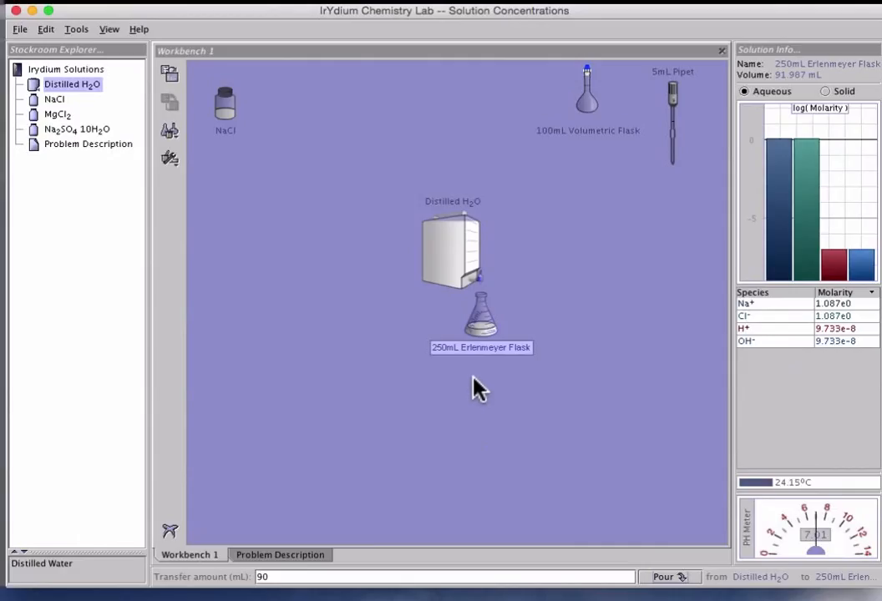
pyautogui.click(451, 248)
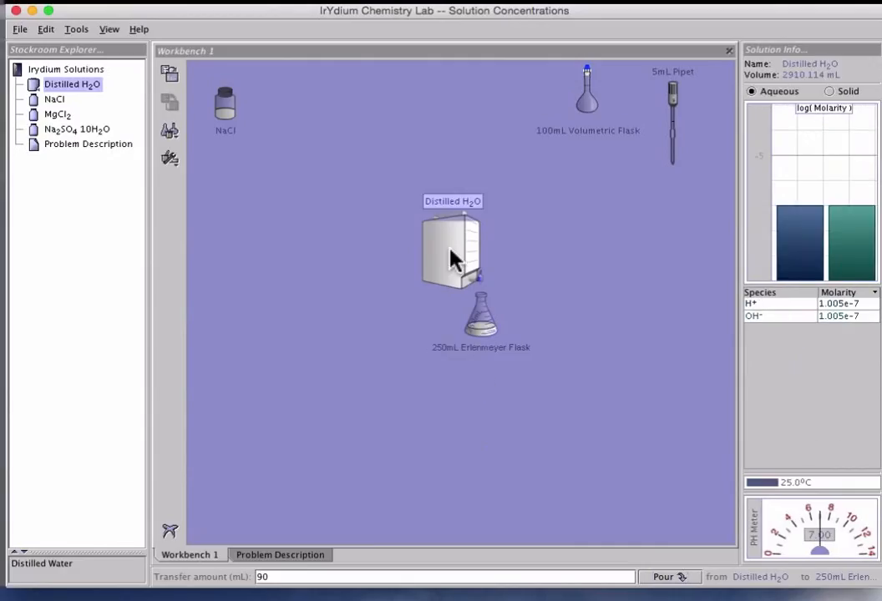
pyautogui.moveTo(451, 248); pyautogui.dragTo(307, 125)
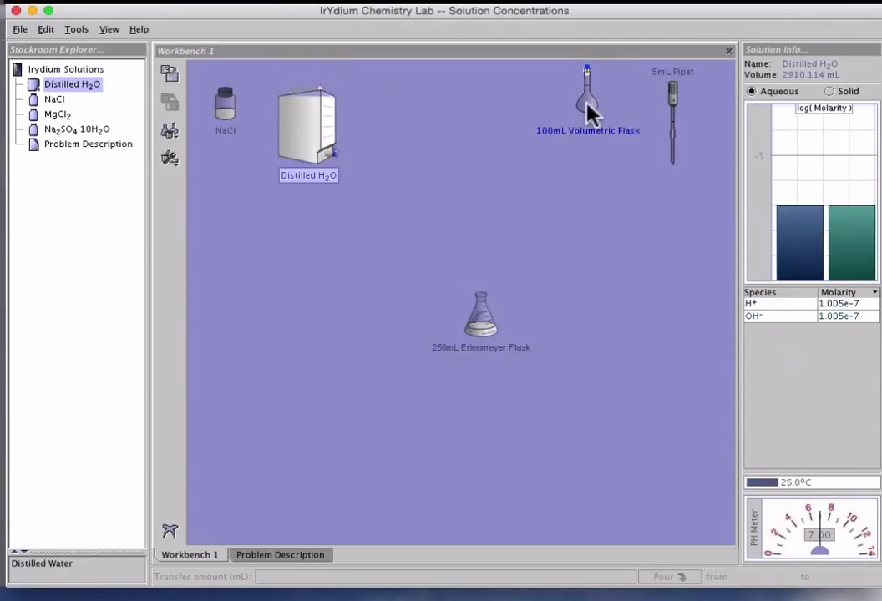
# Empty the Erlenmeyer flask into the 100mL volumetric flask using Realistic Transfer, and set the emptied flask above the volumetric flask
pyautogui.moveTo(589, 113); pyautogui.dragTo(447, 316)
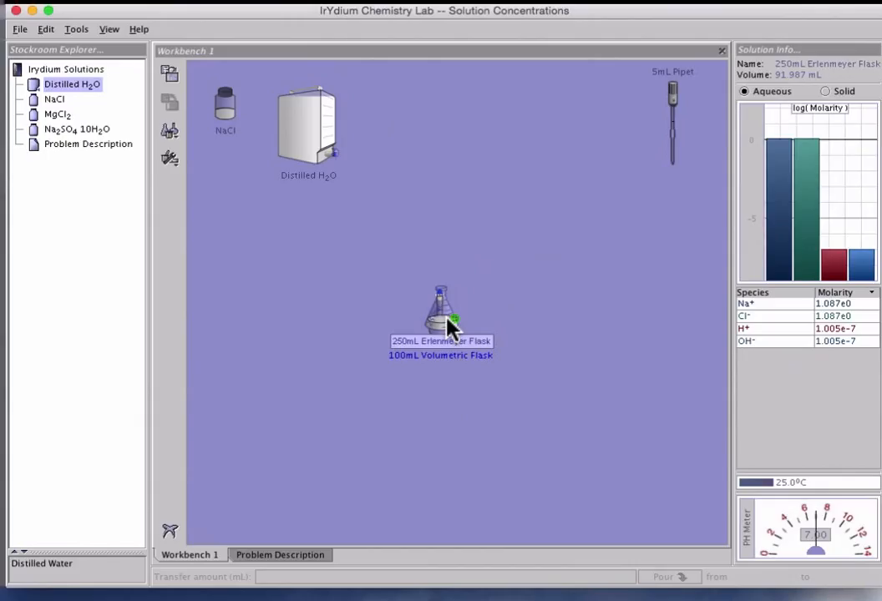
pyautogui.moveTo(447, 319); pyautogui.dragTo(447, 319)
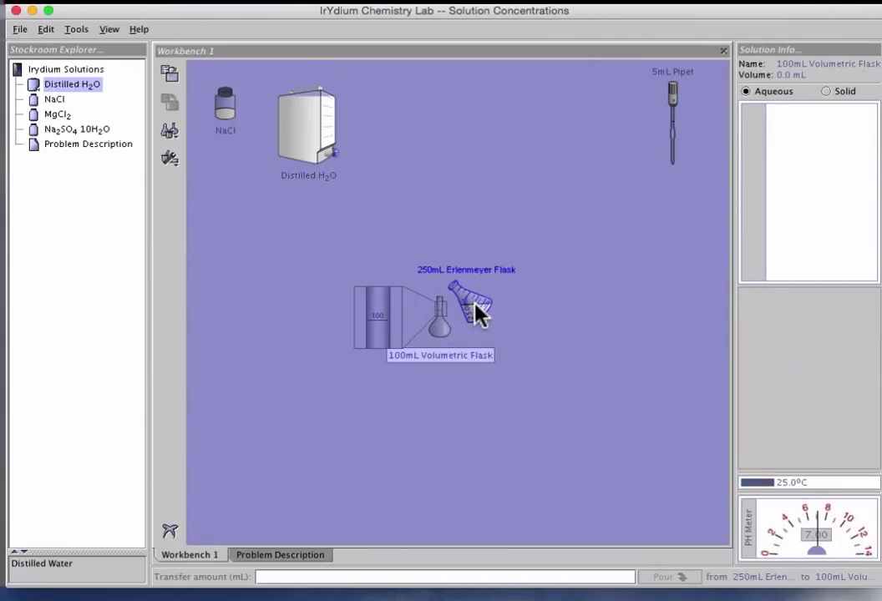
pyautogui.click(75, 29)
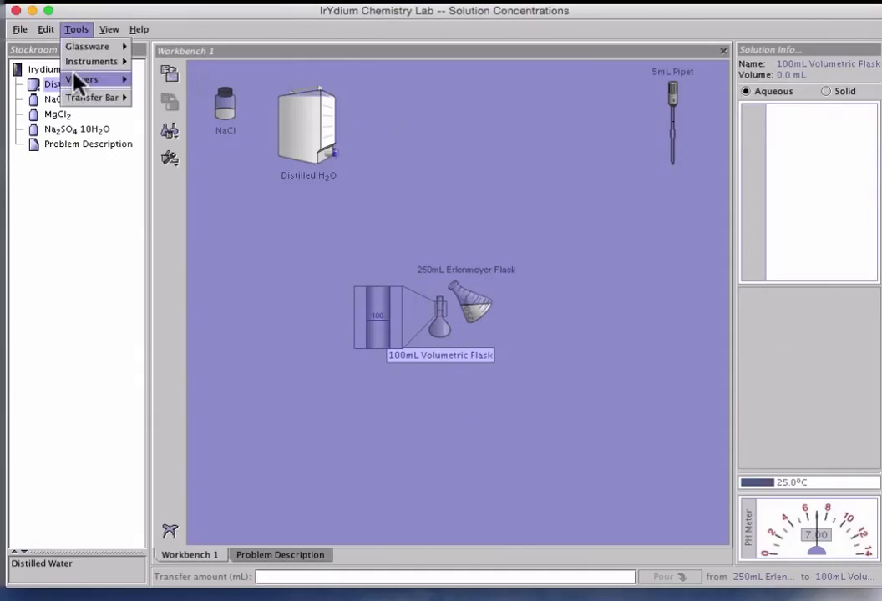
pyautogui.moveTo(79, 99)
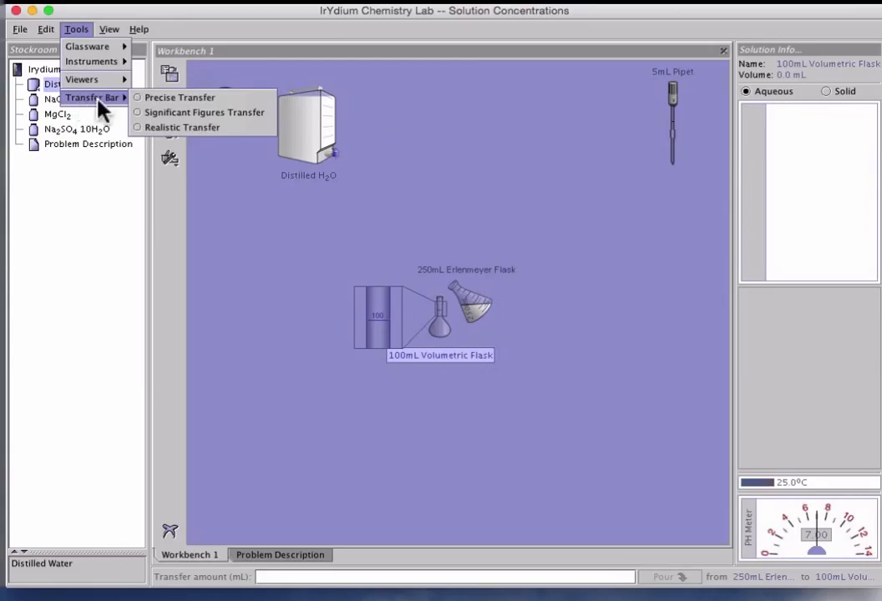
pyautogui.click(160, 130)
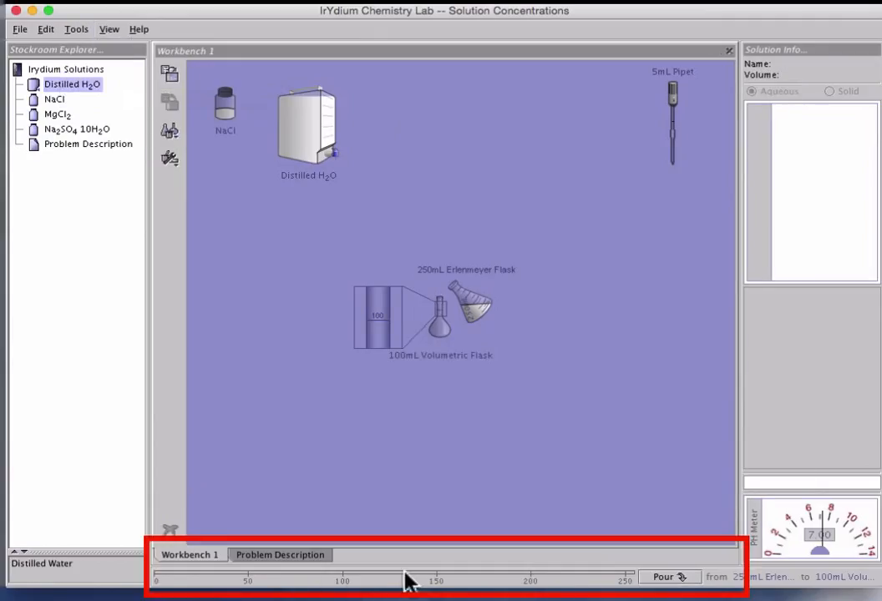
pyautogui.click(643, 583)
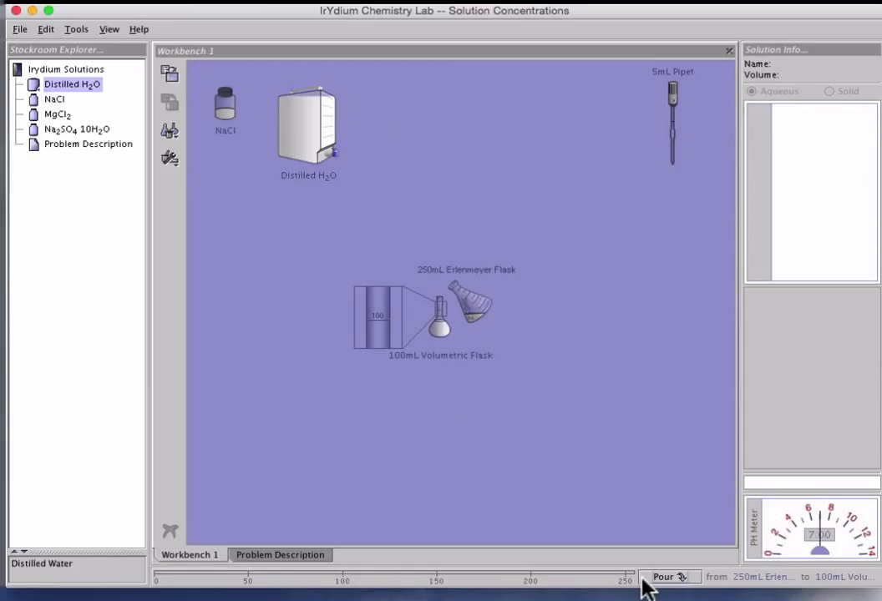
pyautogui.click(643, 583)
pyautogui.click(468, 308)
pyautogui.moveTo(465, 297); pyautogui.dragTo(477, 234)
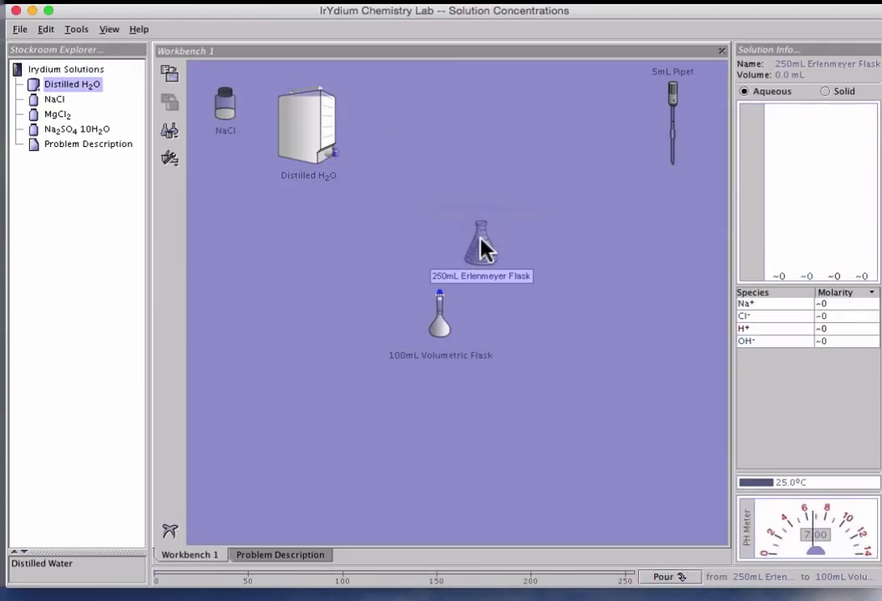
# Rinse the emptied Erlenmeyer flask with 5 mL of distilled water using Precise Transfer, and return the water container beside the NaCl bottle
pyautogui.click(338, 134)
pyautogui.moveTo(339, 136); pyautogui.dragTo(461, 210)
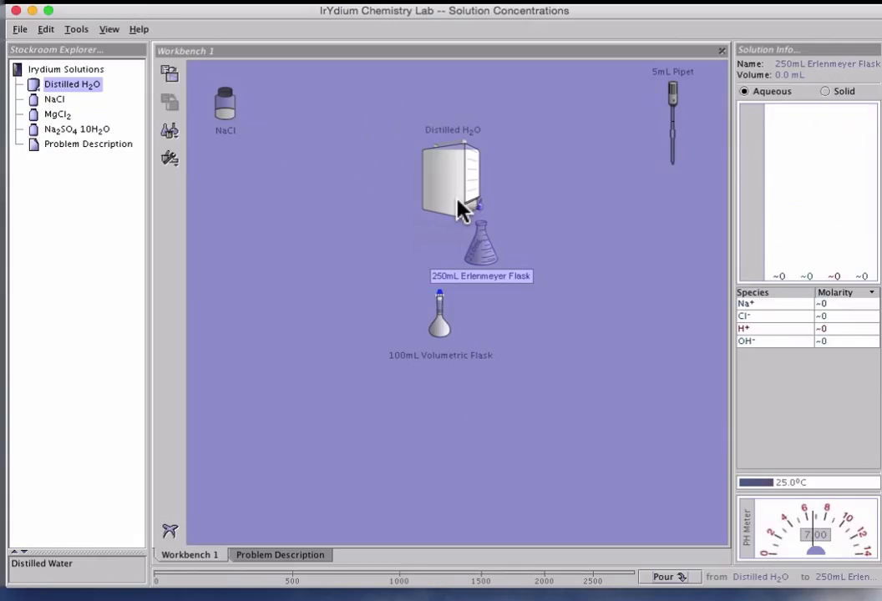
pyautogui.click(73, 31)
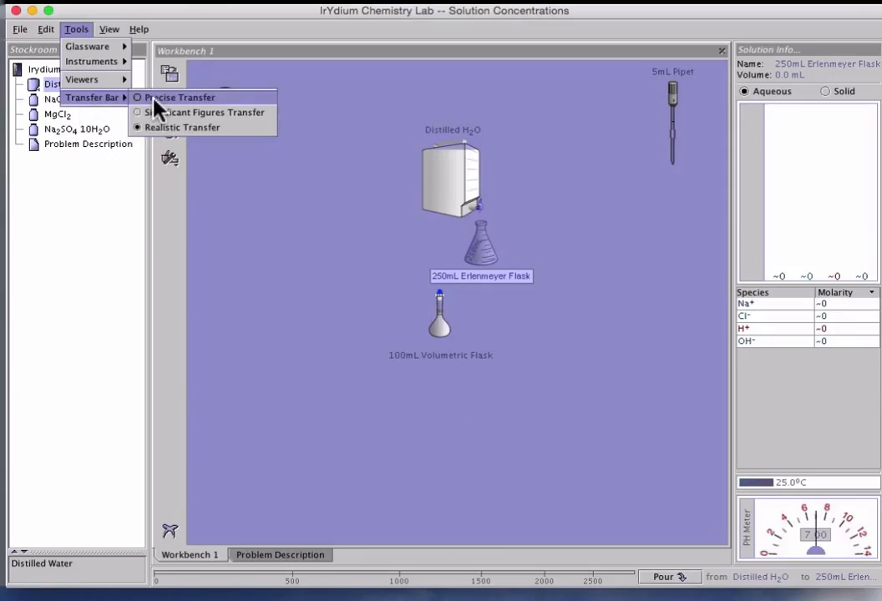
pyautogui.click(158, 99)
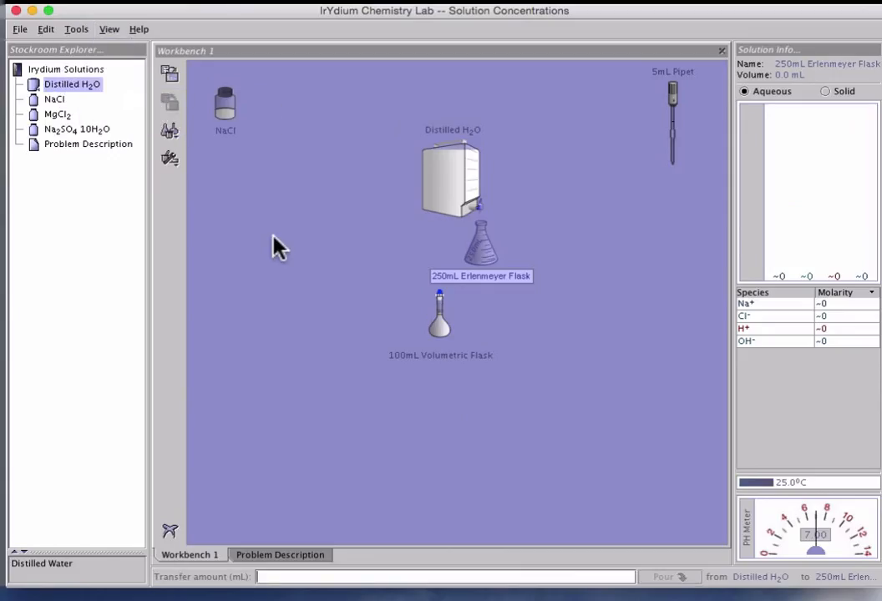
pyautogui.write('5')
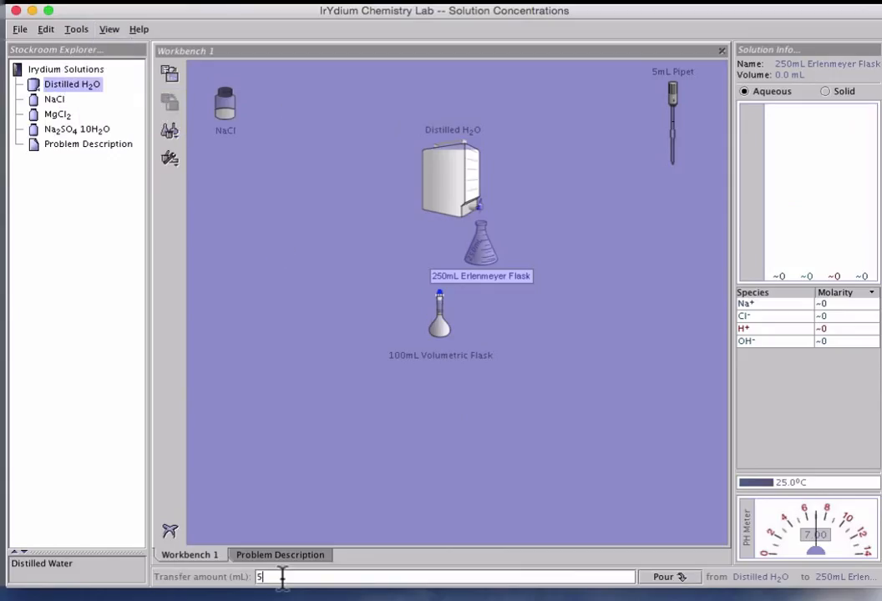
pyautogui.click(664, 577)
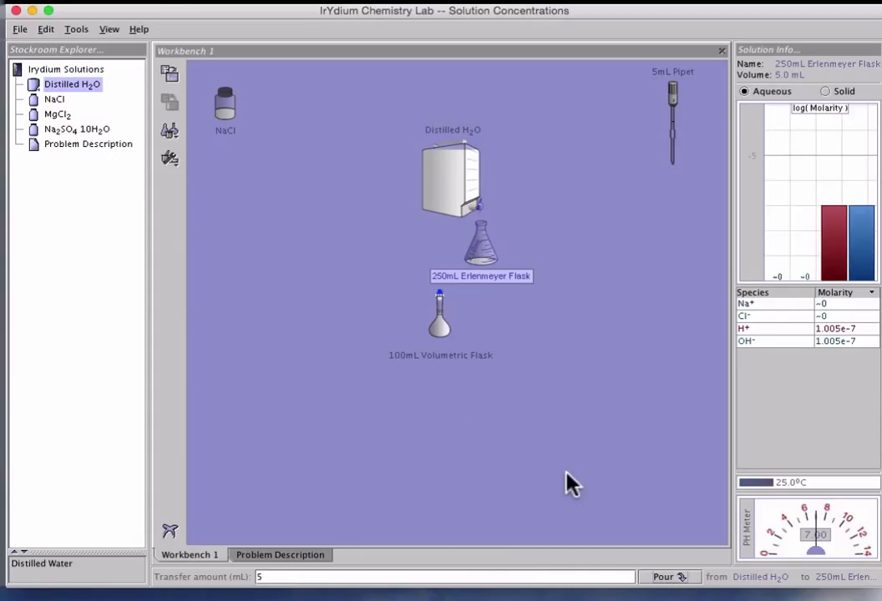
pyautogui.click(449, 194)
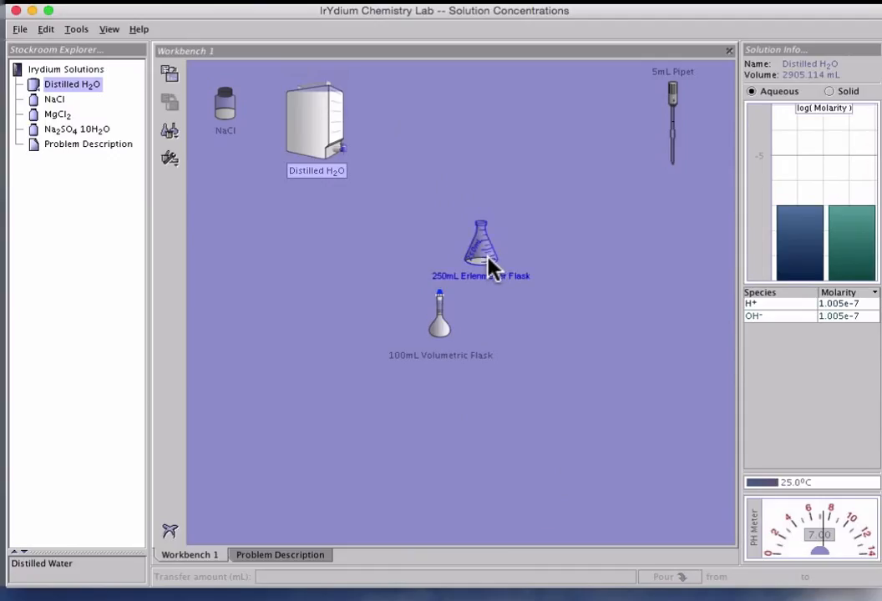
# Pour all the rinse water from the Erlenmeyer flask into the volumetric flask using Realistic Transfer, and move the Erlenmeyer flask beside the pipet
pyautogui.click(77, 31)
pyautogui.moveTo(92, 98)
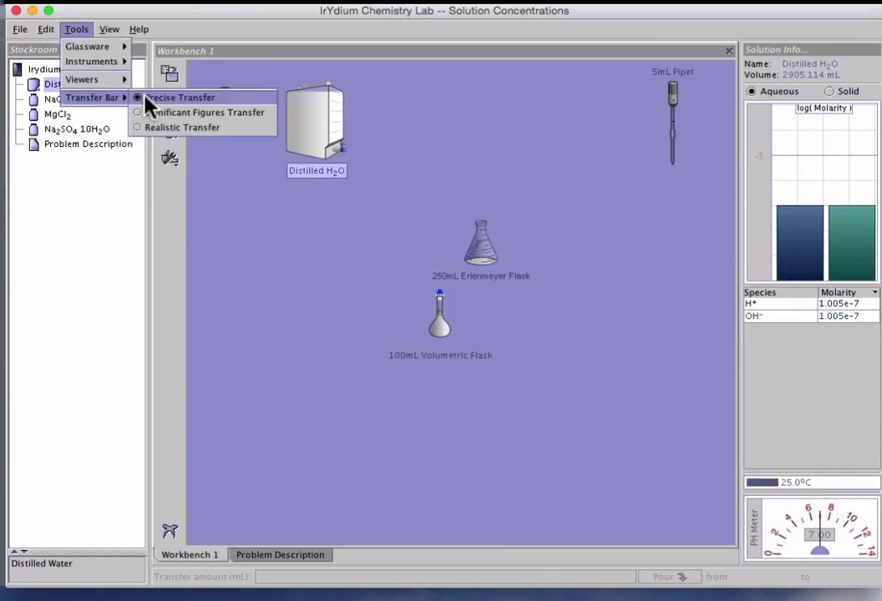
pyautogui.click(167, 127)
pyautogui.moveTo(480, 249); pyautogui.dragTo(451, 322)
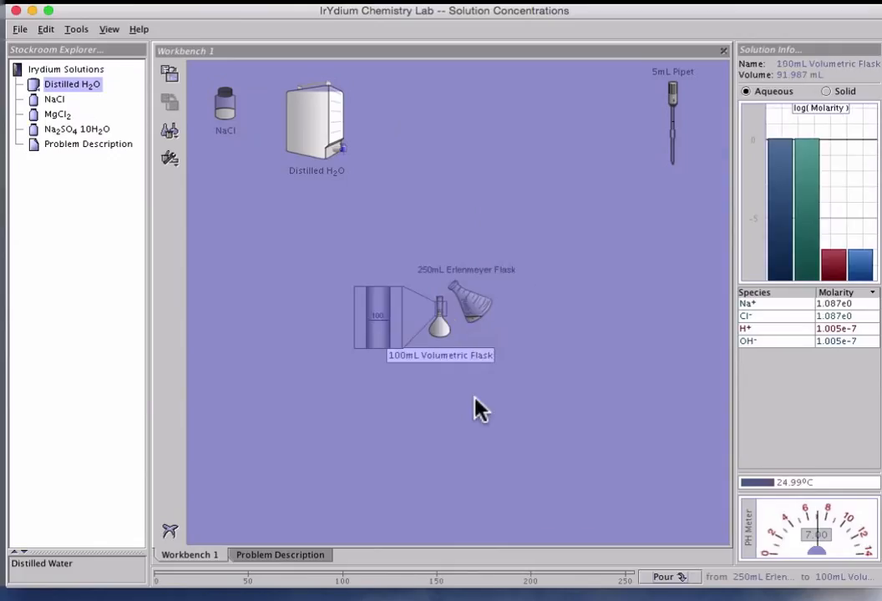
pyautogui.moveTo(656, 576); pyautogui.dragTo(650, 574)
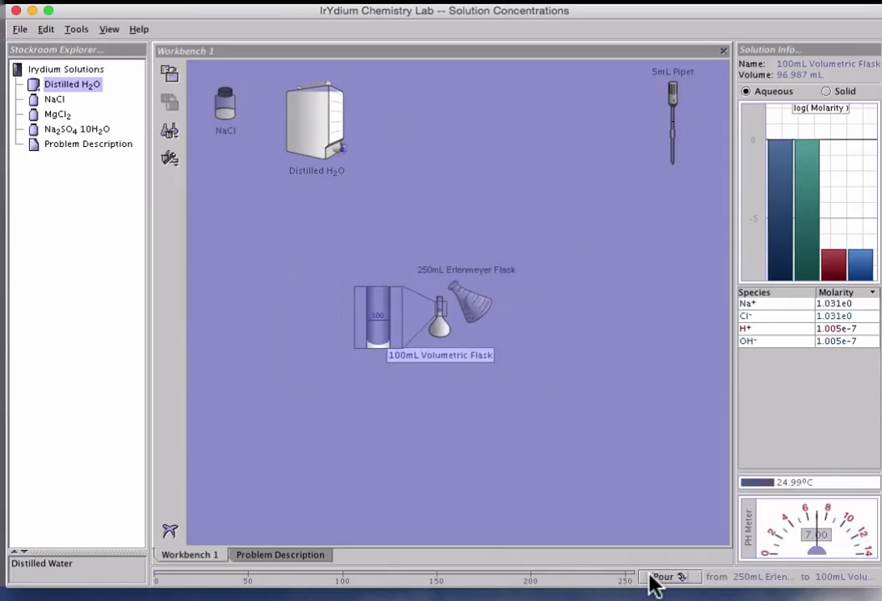
pyautogui.moveTo(473, 304); pyautogui.dragTo(561, 134)
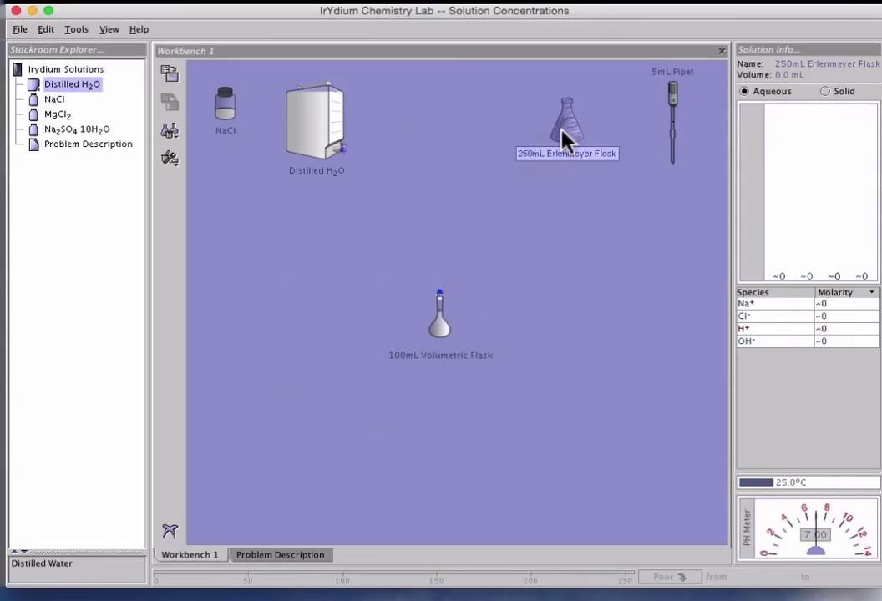
# Switch to Precise Transfer, pour another 5 mL of distilled water into the Erlenmeyer flask, and return the water container beside the NaCl bottle
pyautogui.click(73, 29)
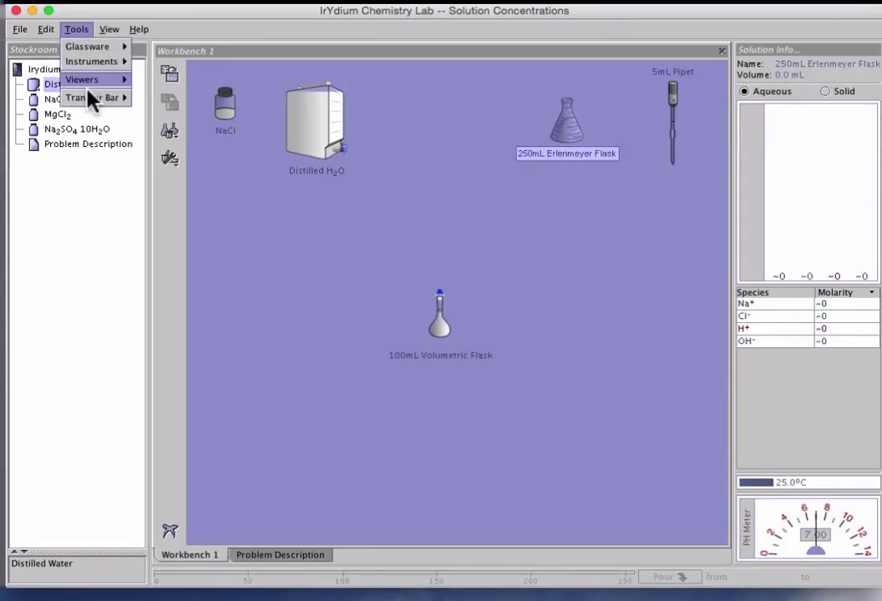
pyautogui.moveTo(92, 99)
pyautogui.click(144, 98)
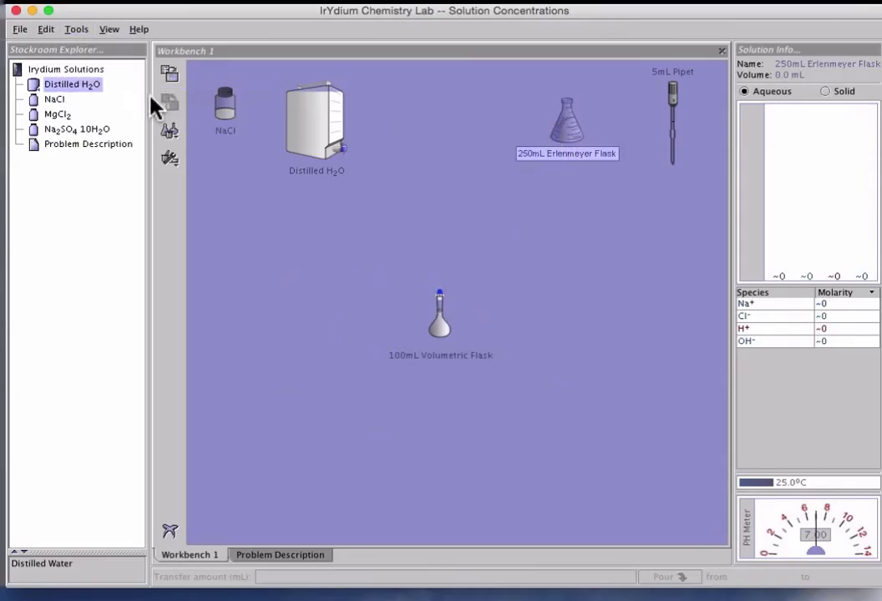
pyautogui.moveTo(564, 150); pyautogui.dragTo(495, 251)
pyautogui.moveTo(319, 142); pyautogui.dragTo(463, 186)
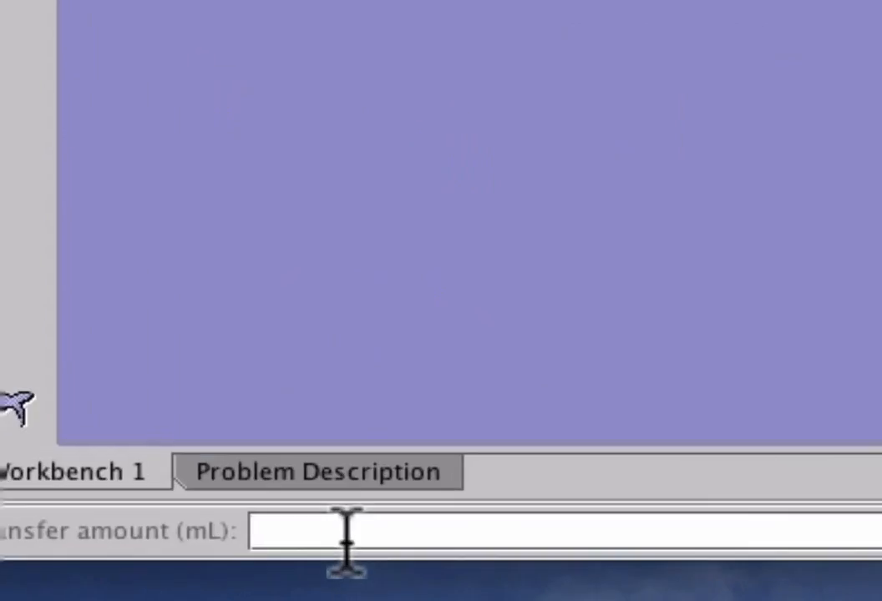
pyautogui.write('5')
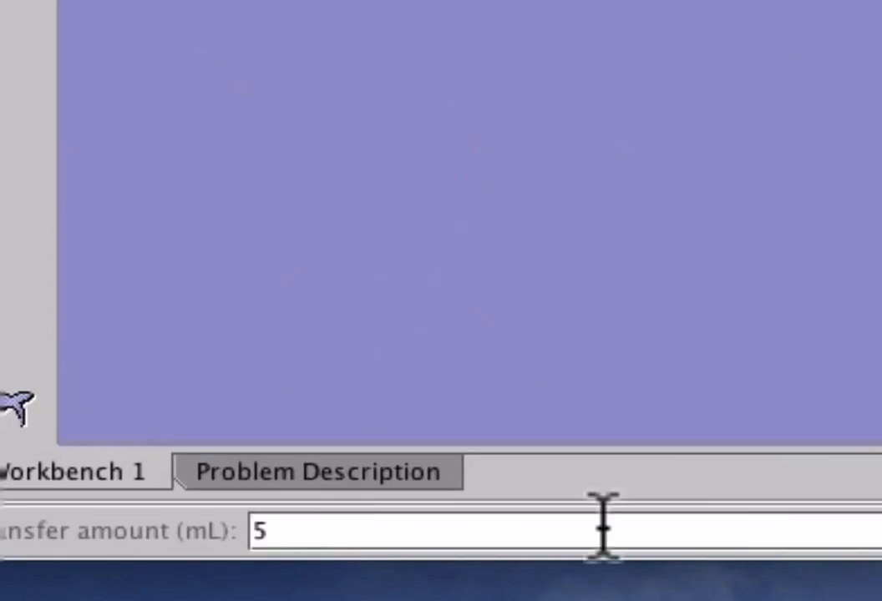
pyautogui.click(454, 524)
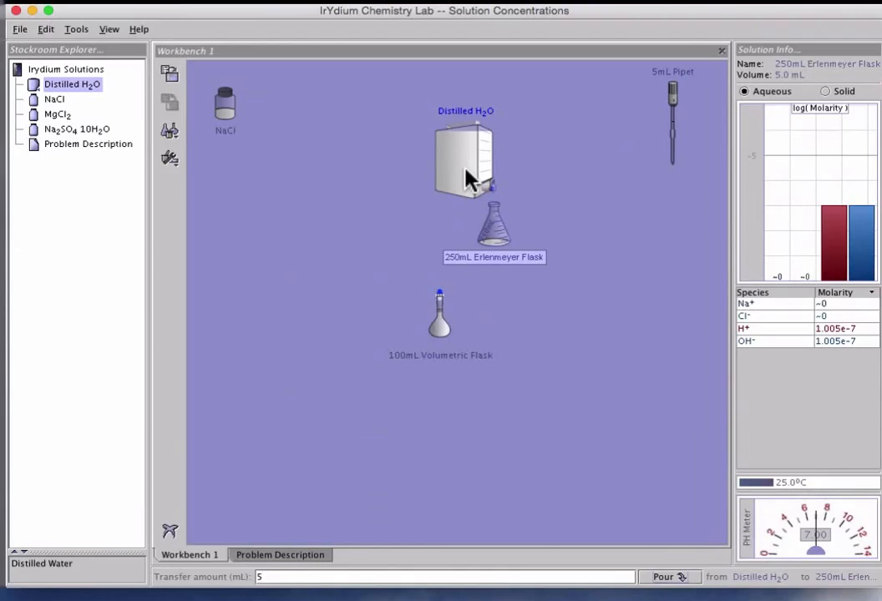
pyautogui.moveTo(467, 177); pyautogui.dragTo(316, 142)
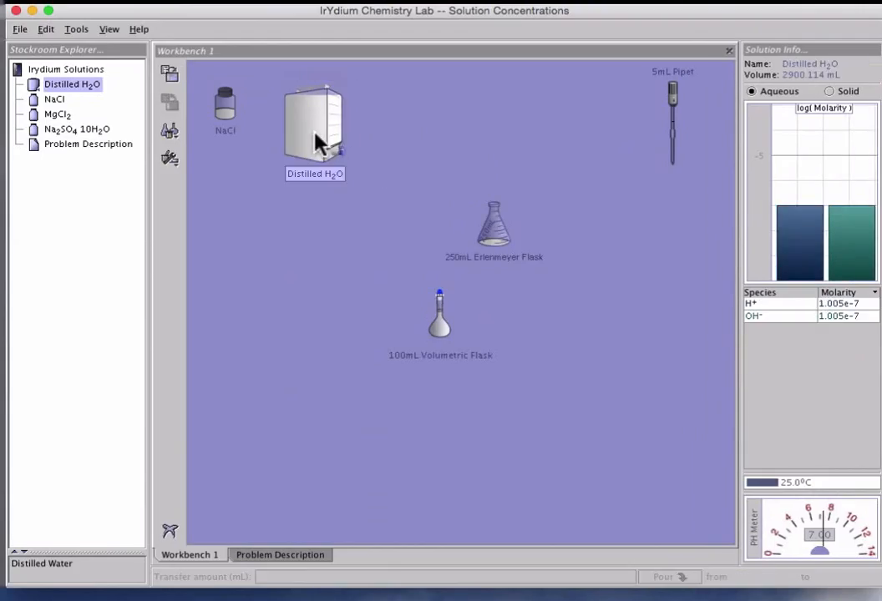
# Withdraw 5 mL of distilled water from the Erlenmeyer flask into the 5mL pipet
pyautogui.moveTo(507, 261); pyautogui.dragTo(520, 274)
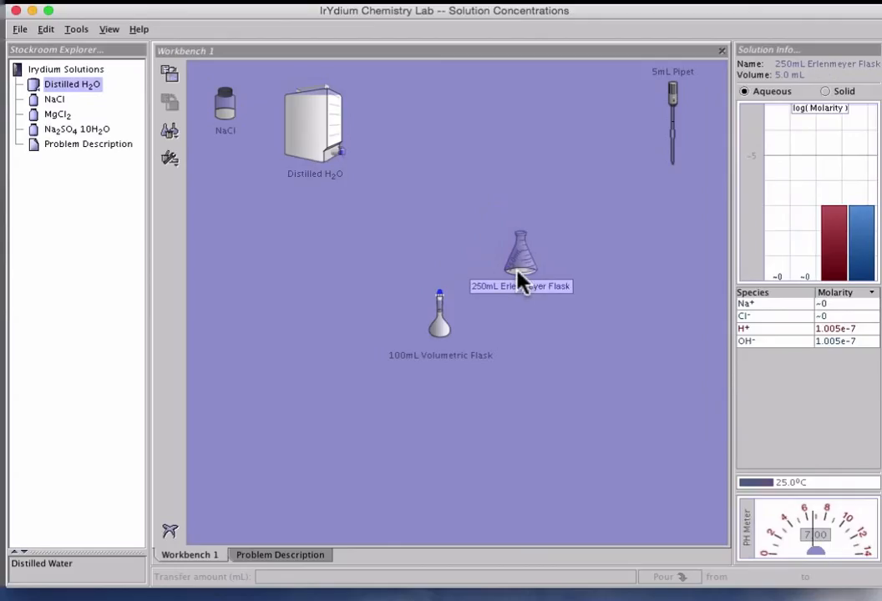
pyautogui.click(672, 93)
pyautogui.moveTo(674, 94); pyautogui.dragTo(522, 190)
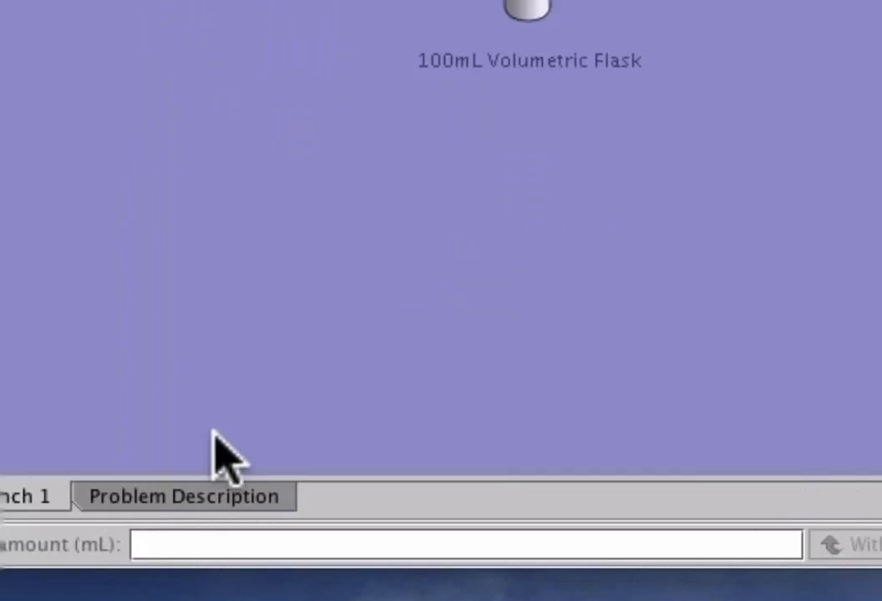
pyautogui.click(236, 543)
pyautogui.write('5')
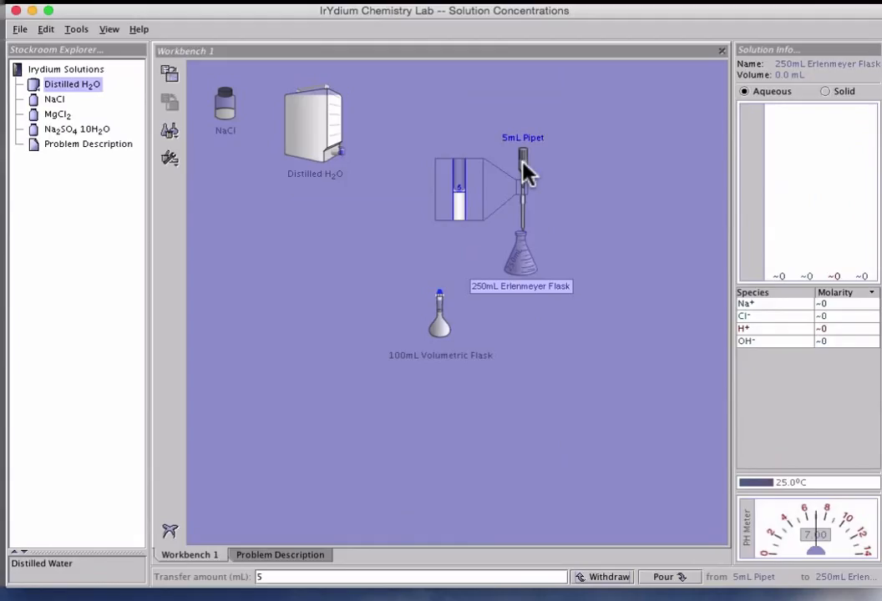
# Add water from the 5mL pipet to the volumetric flask up to the 100 mL mark using Realistic Transfer, and move the pipet away
pyautogui.moveTo(523, 163); pyautogui.dragTo(440, 236)
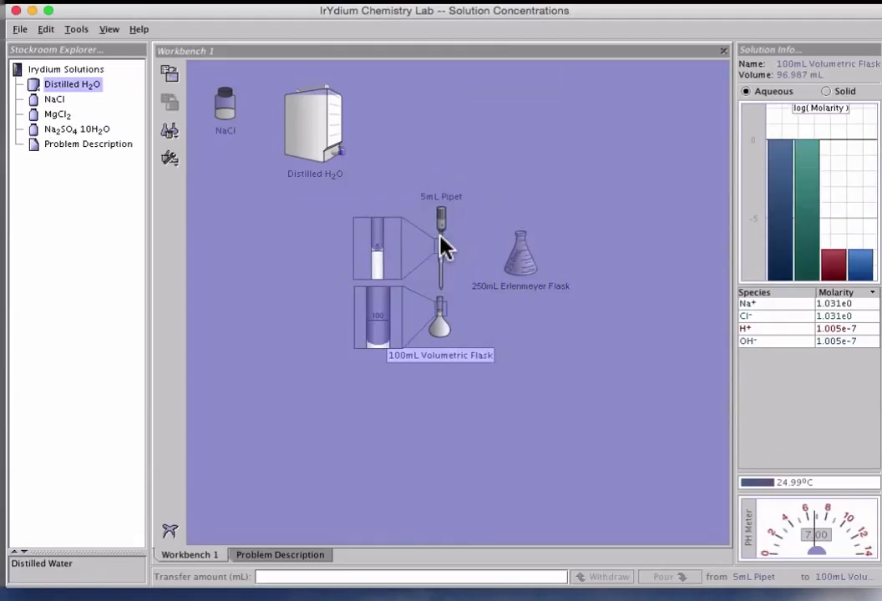
pyautogui.click(76, 29)
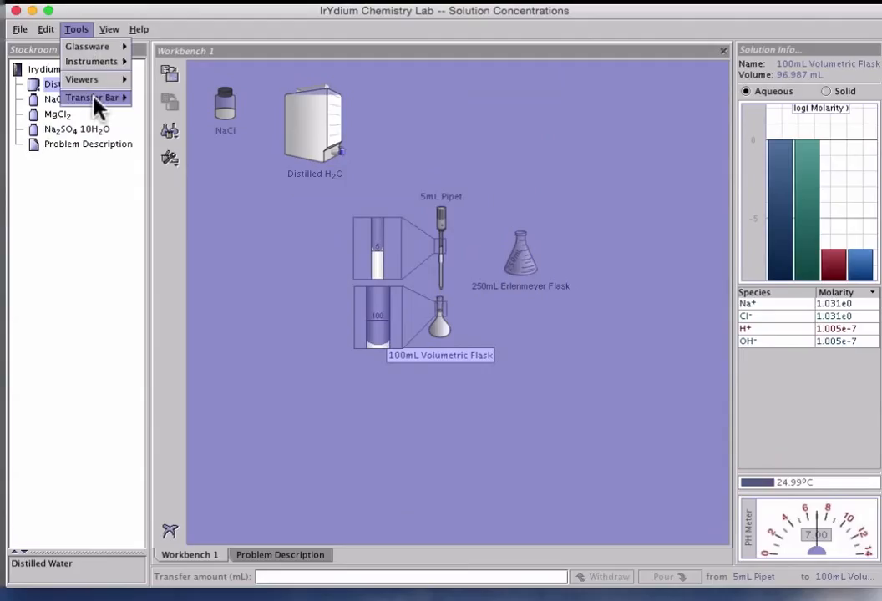
pyautogui.moveTo(100, 102)
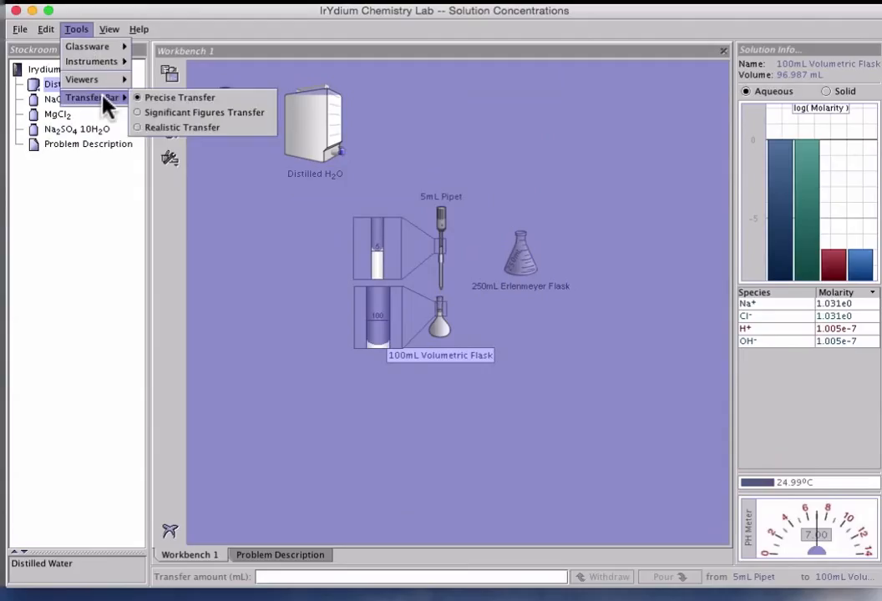
pyautogui.click(178, 128)
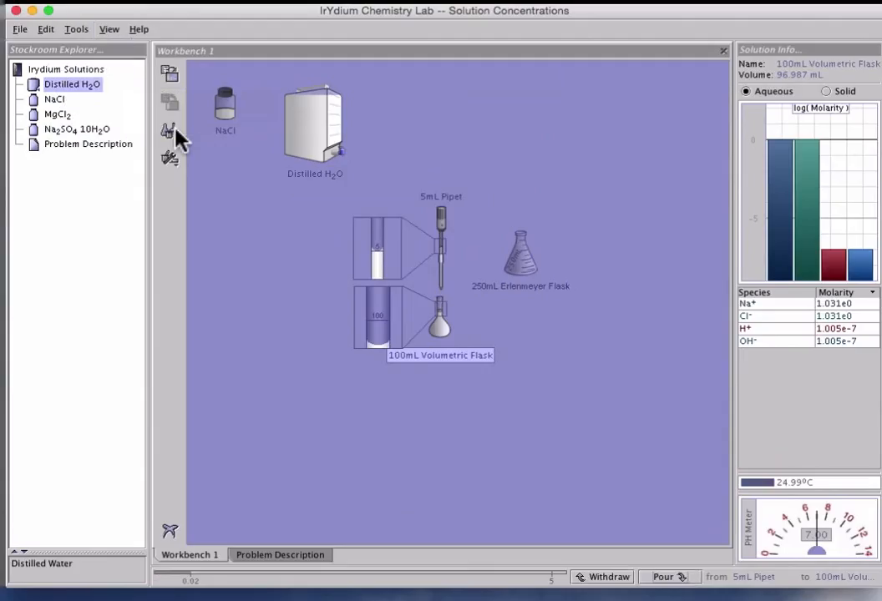
pyautogui.click(650, 579)
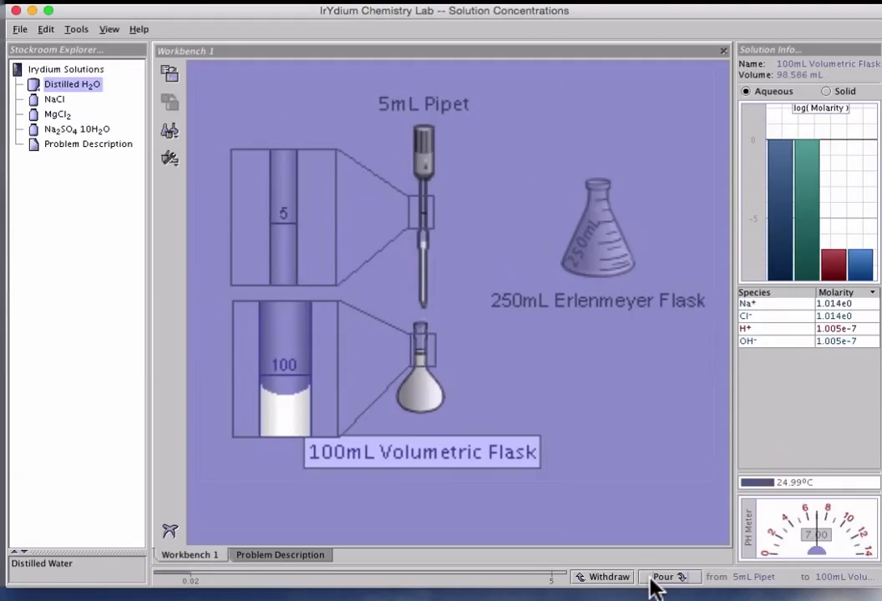
pyautogui.click(652, 577)
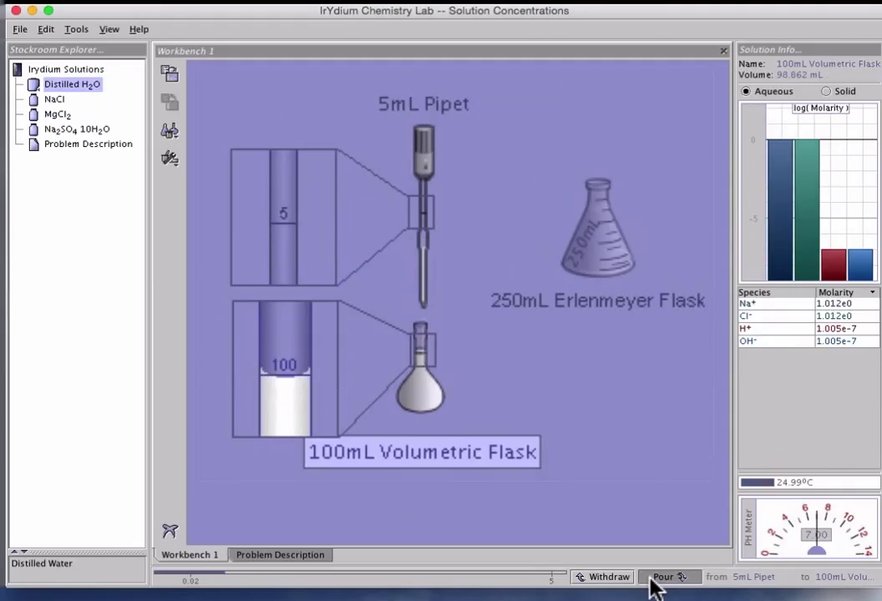
pyautogui.click(652, 577)
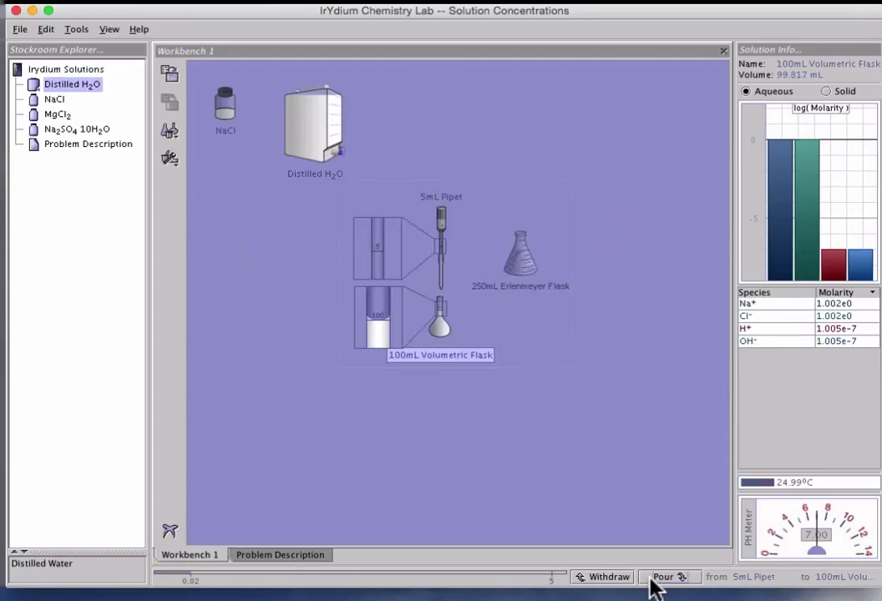
pyautogui.moveTo(442, 230); pyautogui.dragTo(510, 134)
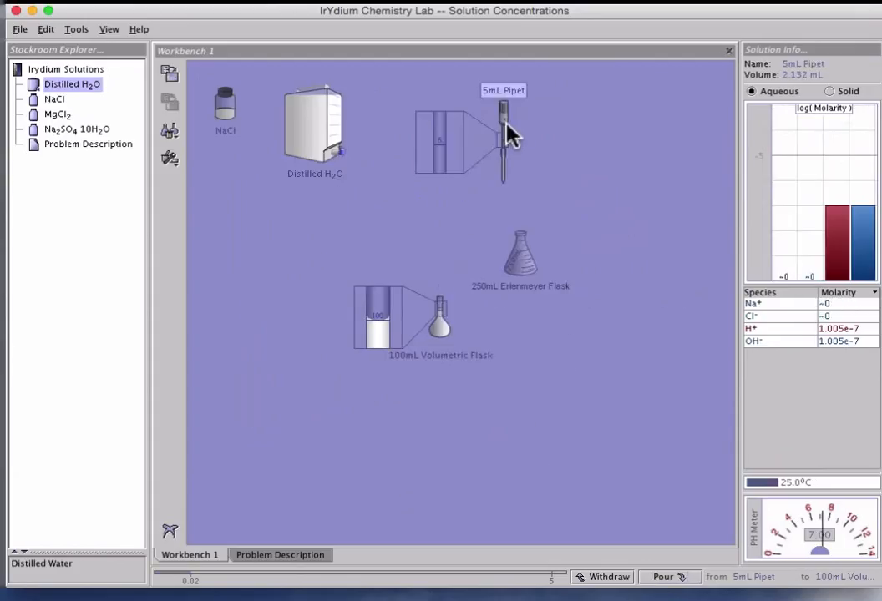
# Check the sodium and chloride molarities in the volumetric flask, and compare them with the target concentration in the problem description
pyautogui.click(442, 334)
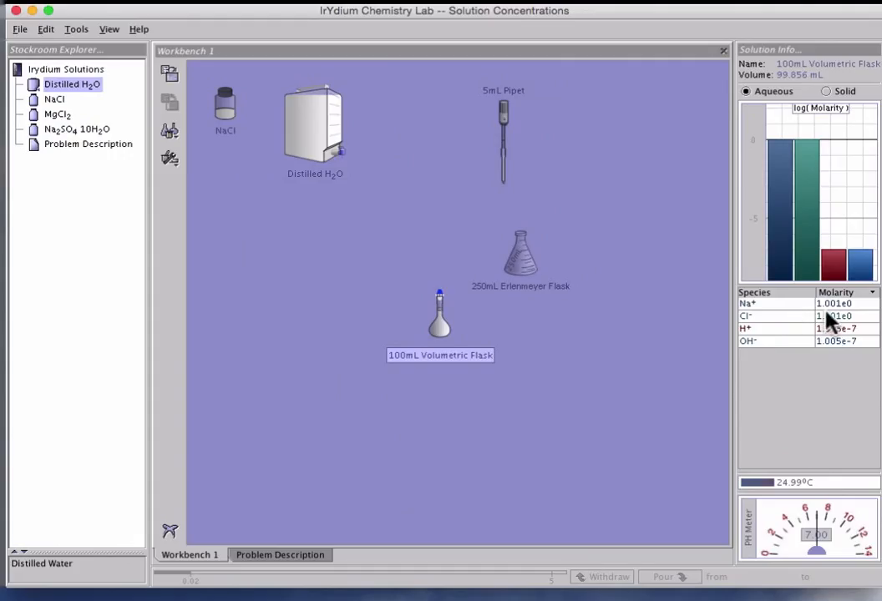
pyautogui.click(318, 557)
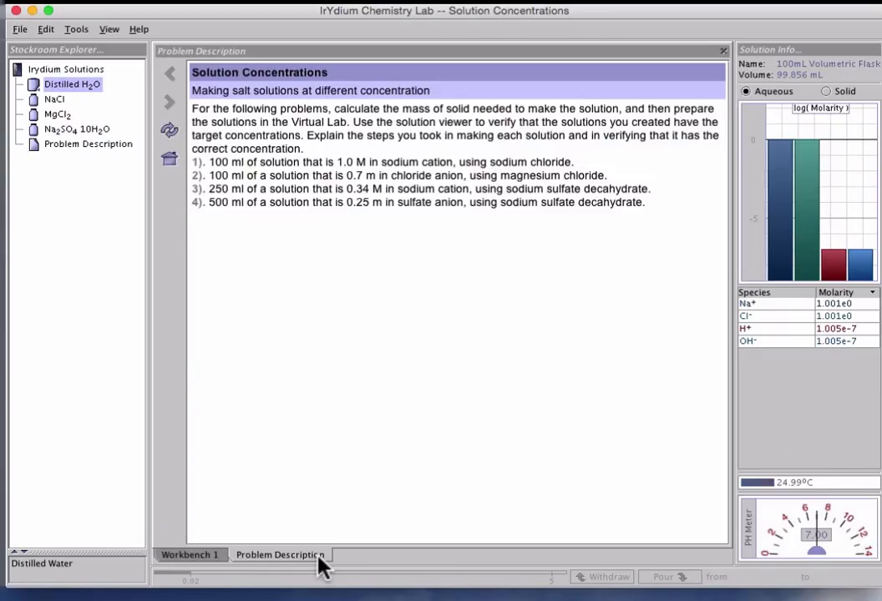